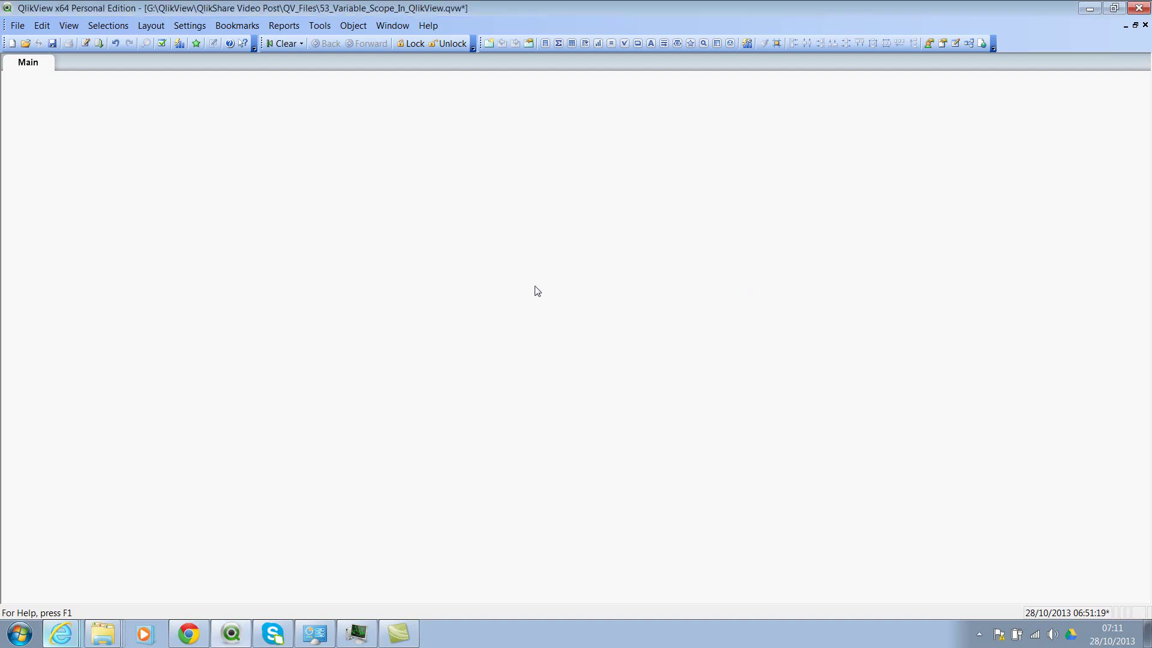
# - Check that the script loads DimCustomer into Customers, then reload to fetch 18,869 rows
pyautogui.hotkey('ctrl', 'e')
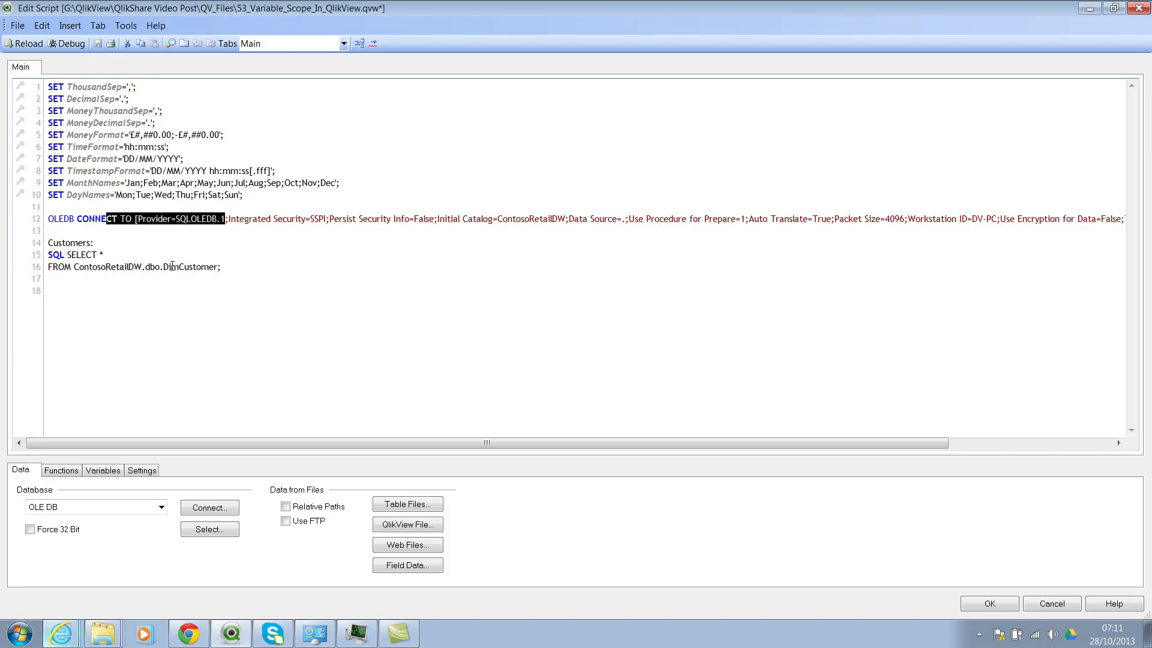
pyautogui.doubleClick(172, 266)
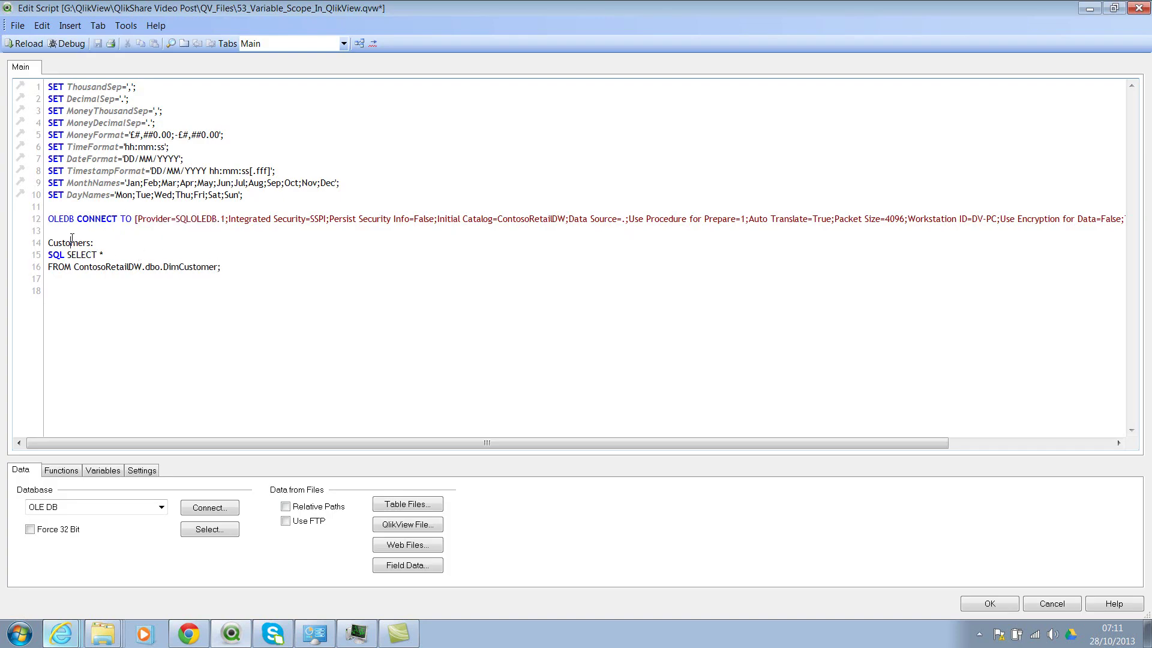
pyautogui.doubleClick(89, 244)
pyautogui.click(963, 598)
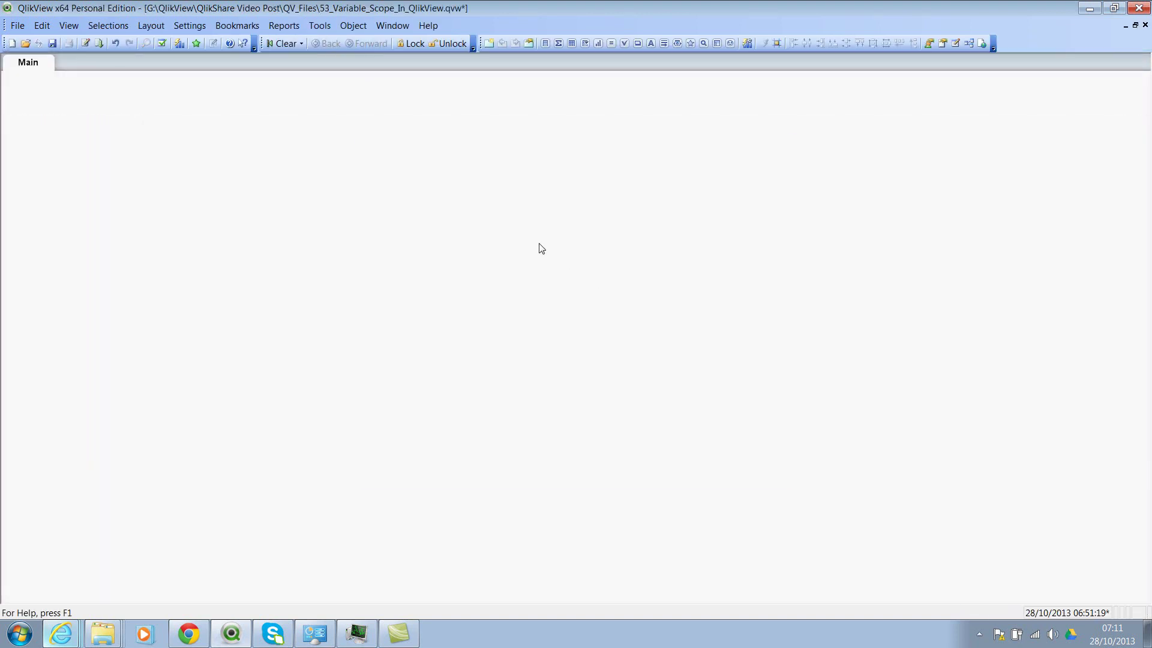
pyautogui.hotkey('ctrl', 'r')
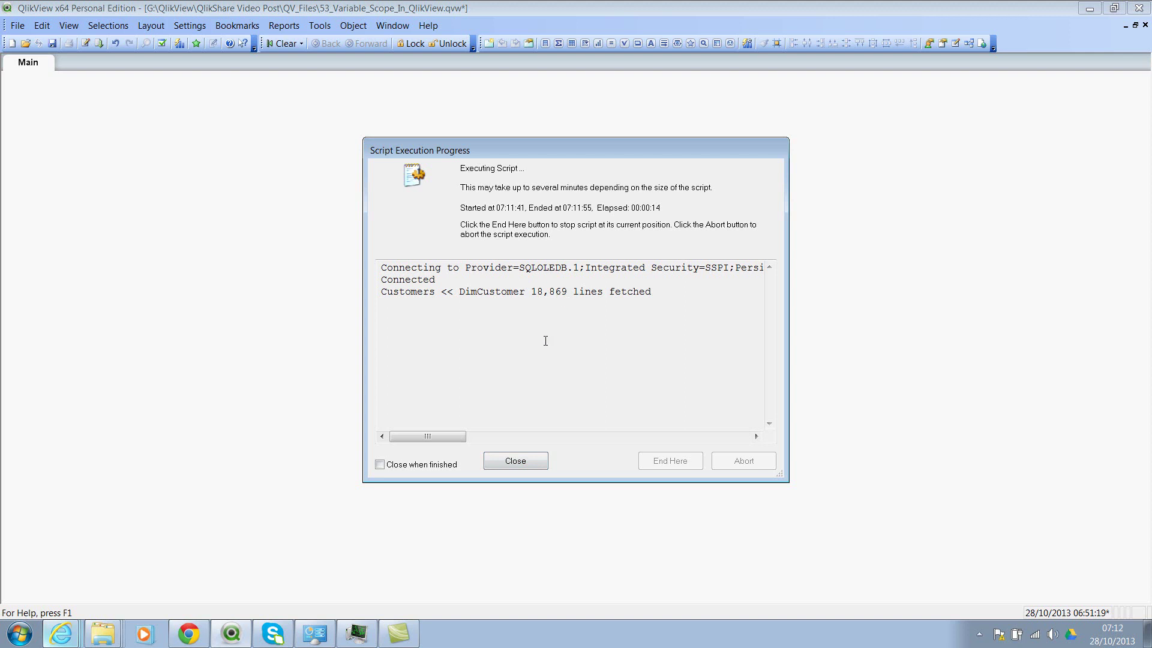
pyautogui.click(525, 466)
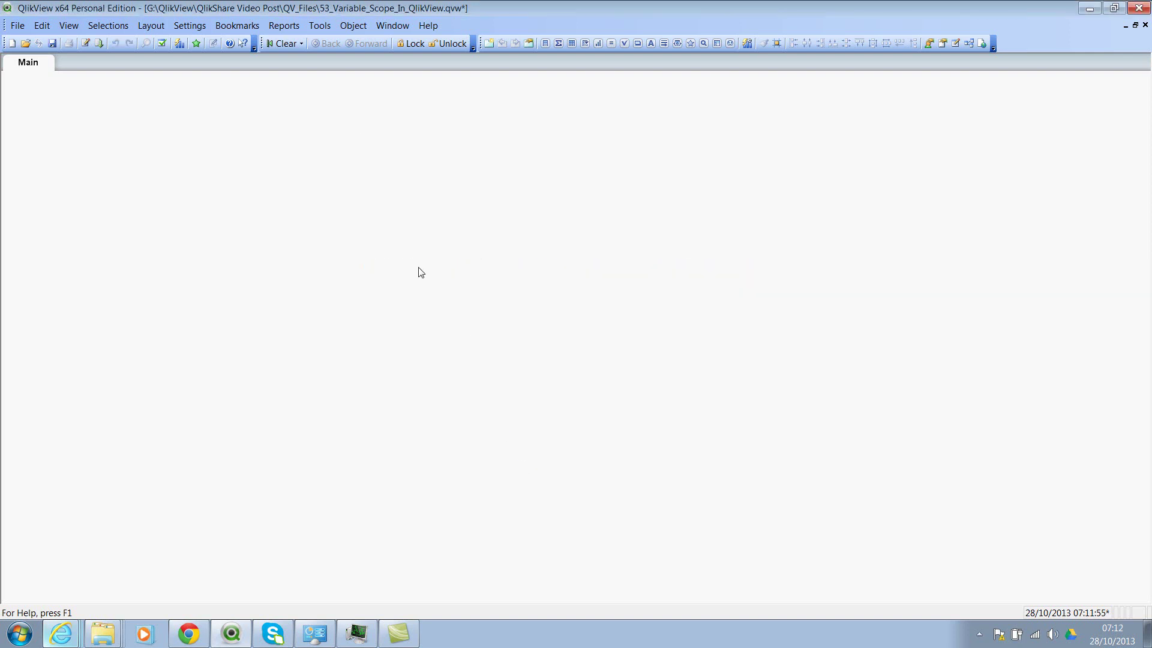
pyautogui.hotkey('ctrl', 't')
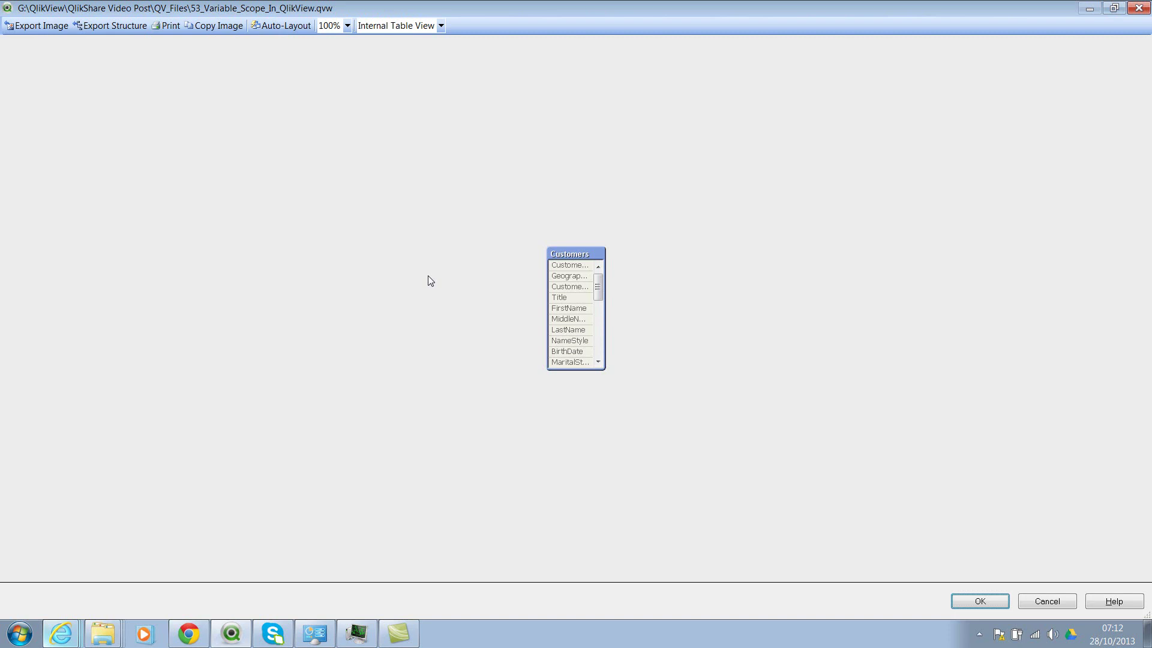
pyautogui.moveTo(577, 369); pyautogui.dragTo(576, 560)
pyautogui.moveTo(548, 468); pyautogui.dragTo(486, 470)
pyautogui.moveTo(535, 247); pyautogui.dragTo(537, 234)
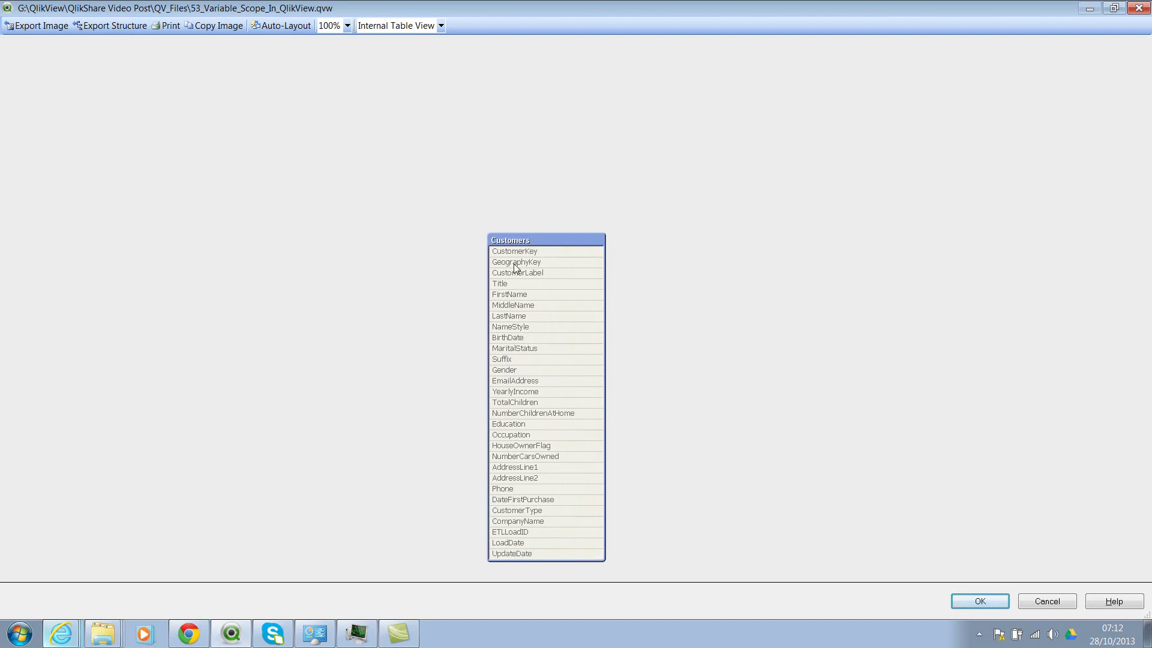
pyautogui.moveTo(525, 253)
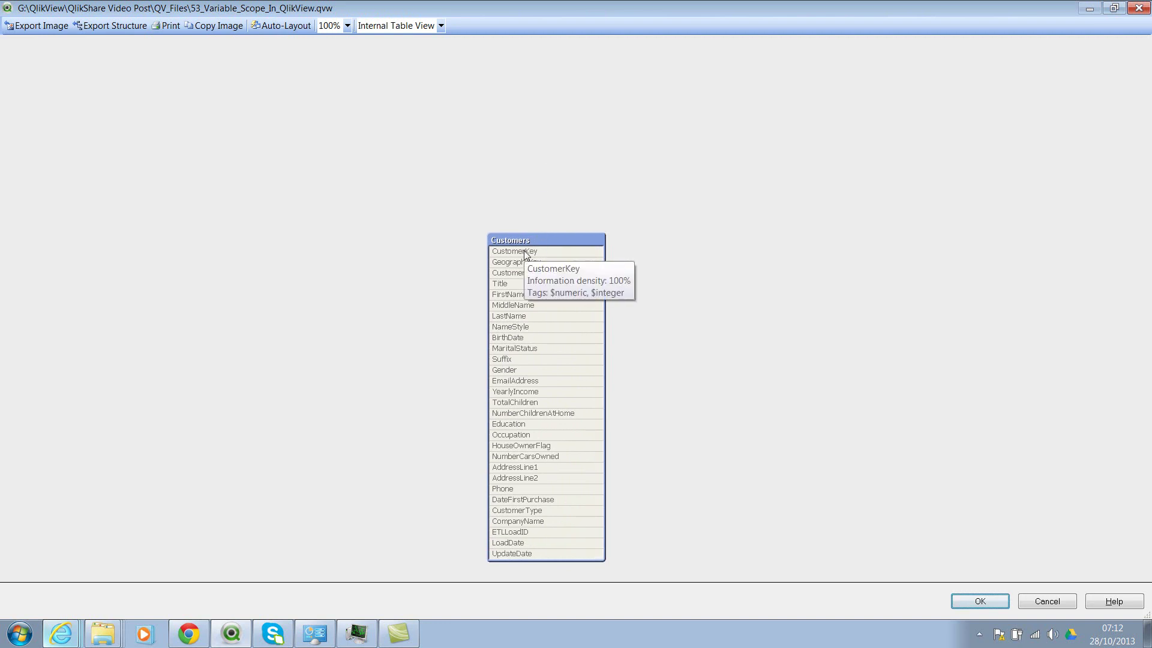
pyautogui.click(959, 602)
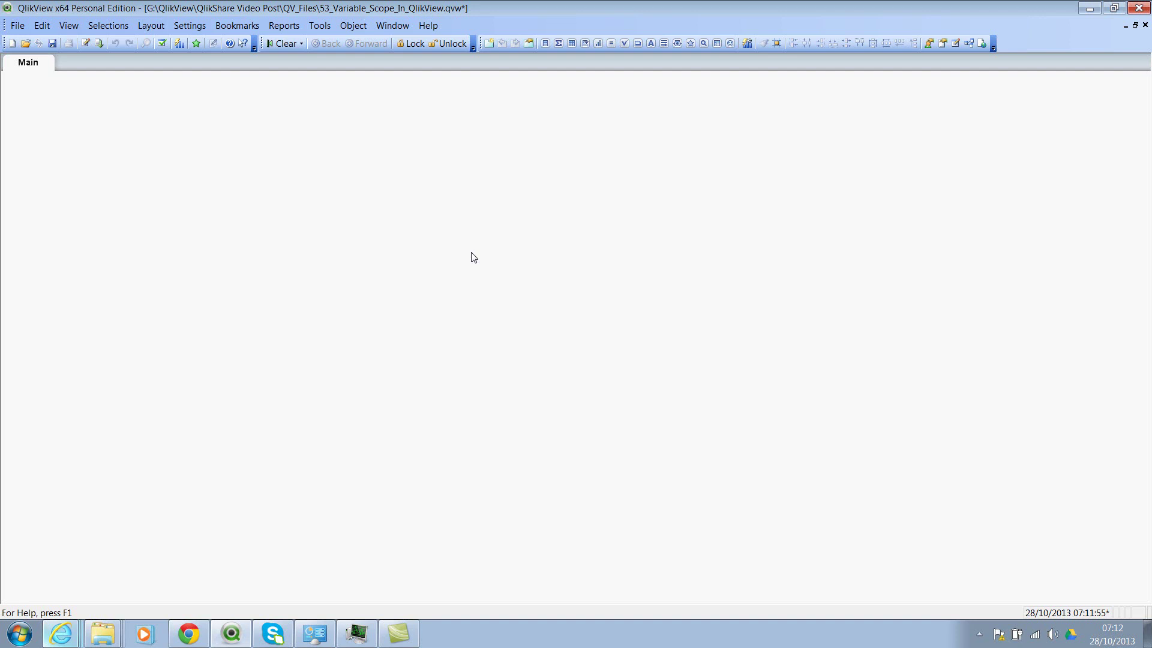
# - Add a vCustomerCount variable in the Variable Overview with definition Count(CustomerKey)
pyautogui.hotkey('ctrl', 'alt', 'v')
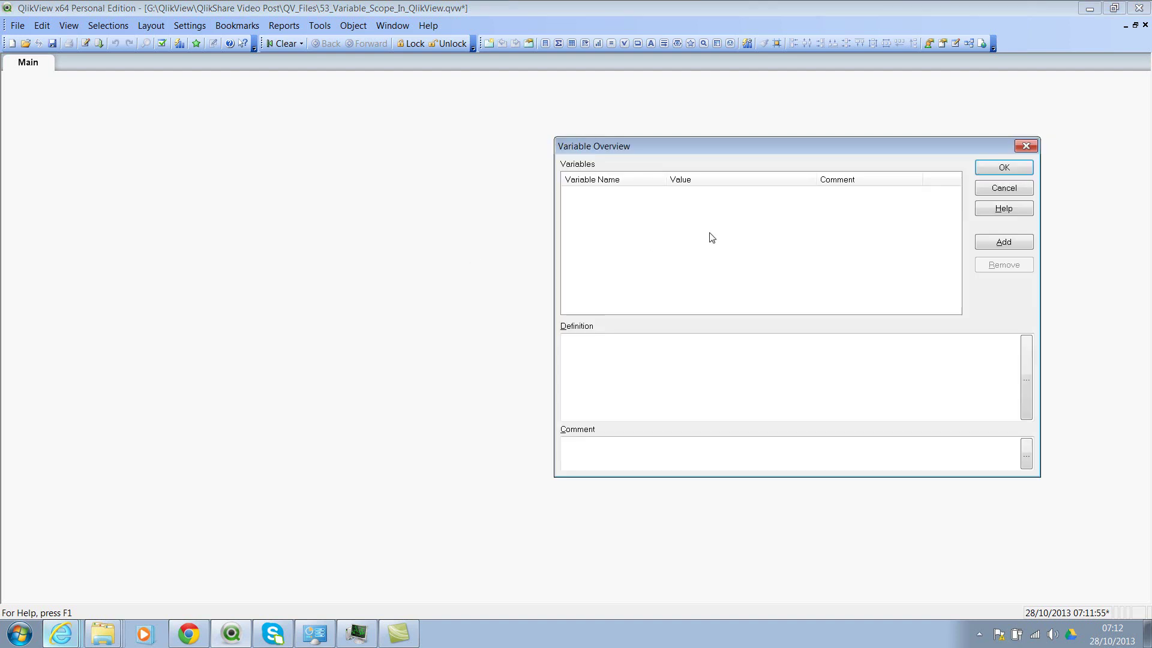
pyautogui.moveTo(789, 147); pyautogui.dragTo(635, 144)
pyautogui.click(845, 239)
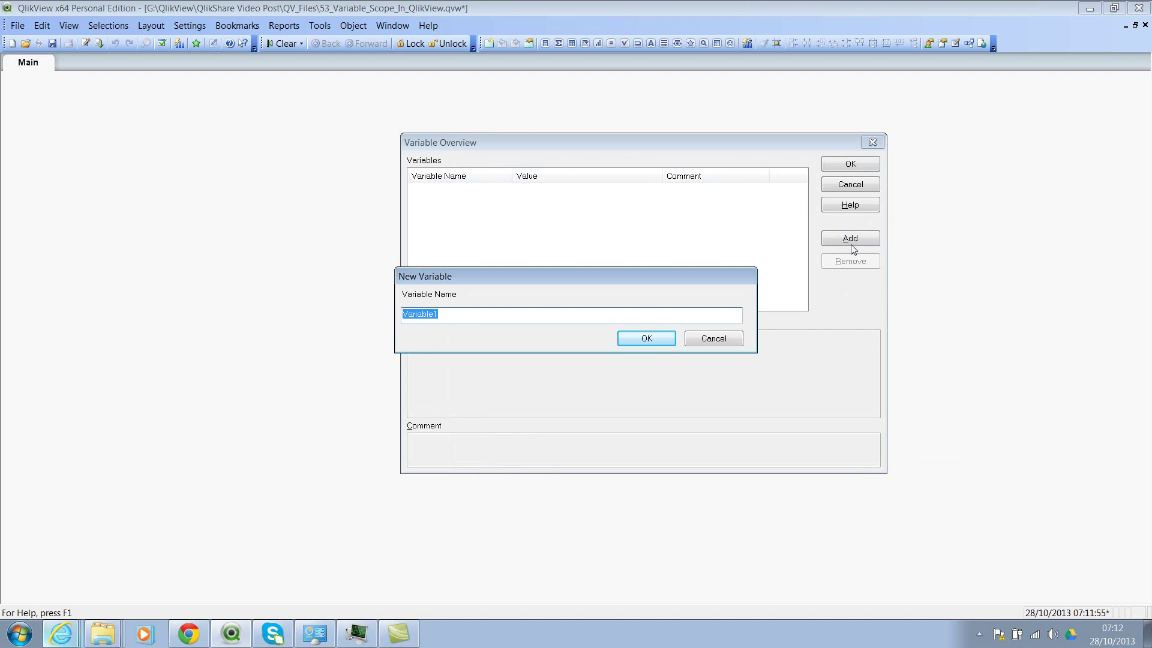
pyautogui.write('vCustomerCount')
pyautogui.click(651, 340)
pyautogui.click(479, 191)
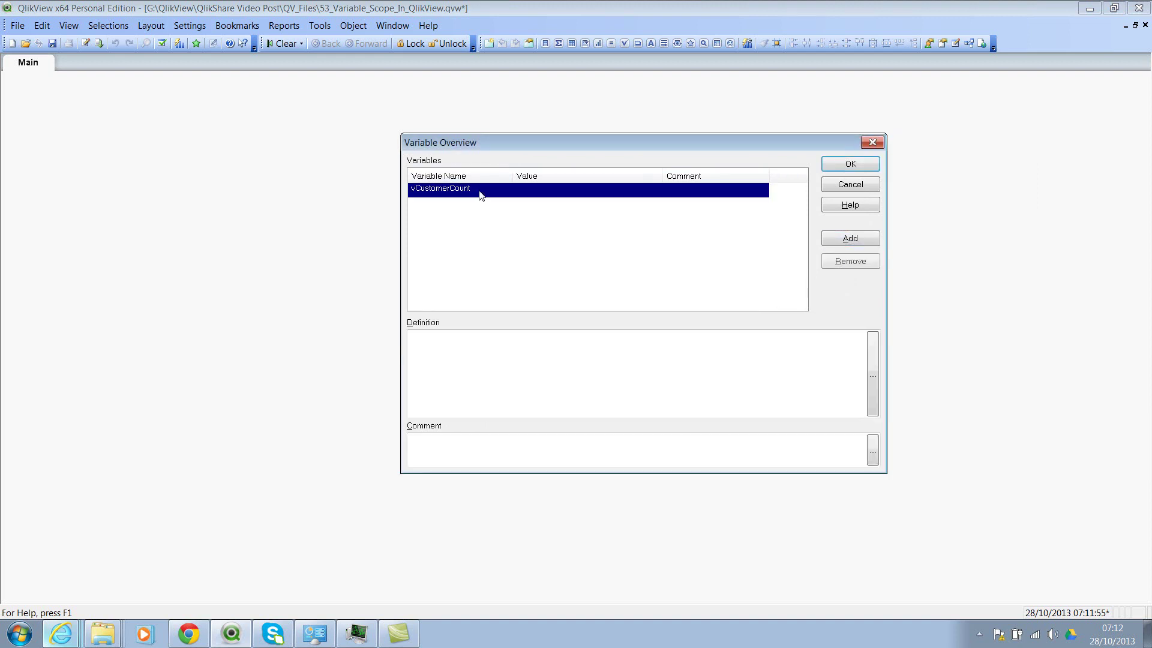
pyautogui.write('Count')
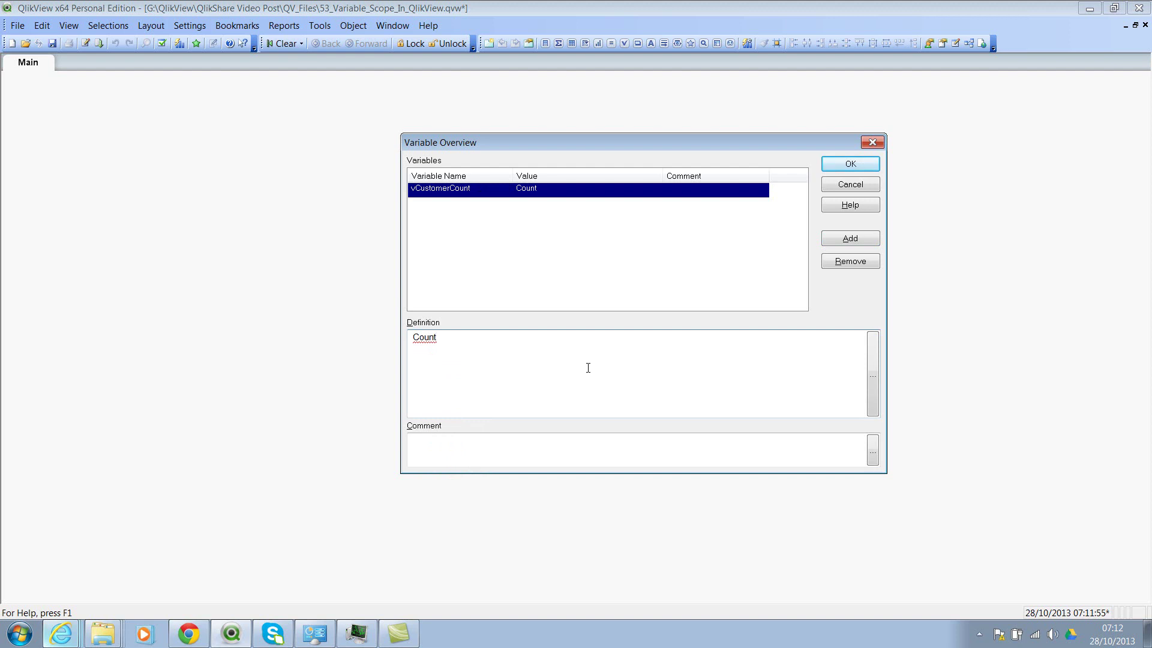
pyautogui.write('(')
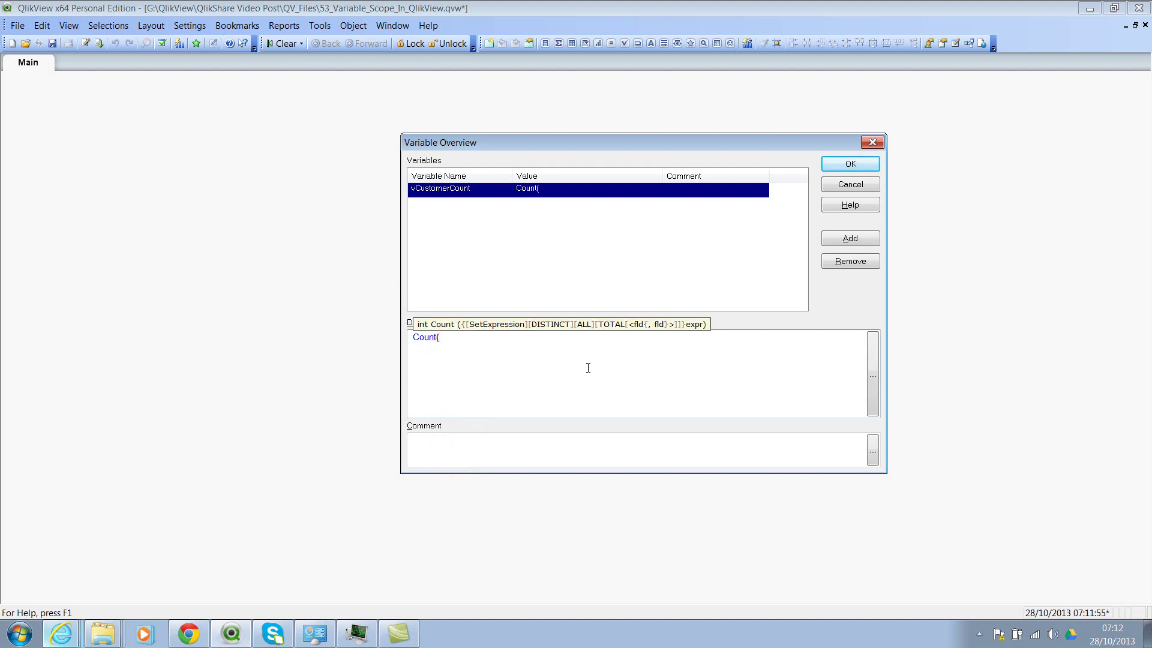
pyautogui.write('CustomerKey)')
# - Add vCustomerTotalCount, define it as =Count(CustomerKey) from the copied definition, and save both variables
pyautogui.click(847, 239)
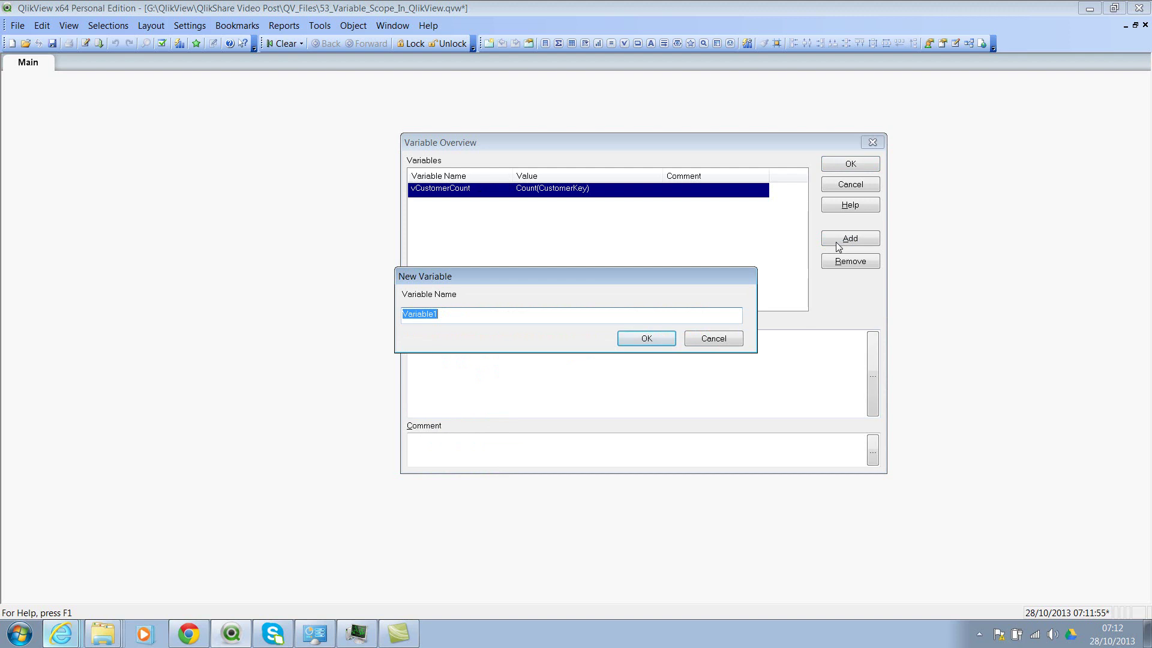
pyautogui.write('vCustomerTotalCount')
pyautogui.click(639, 337)
pyautogui.click(547, 195)
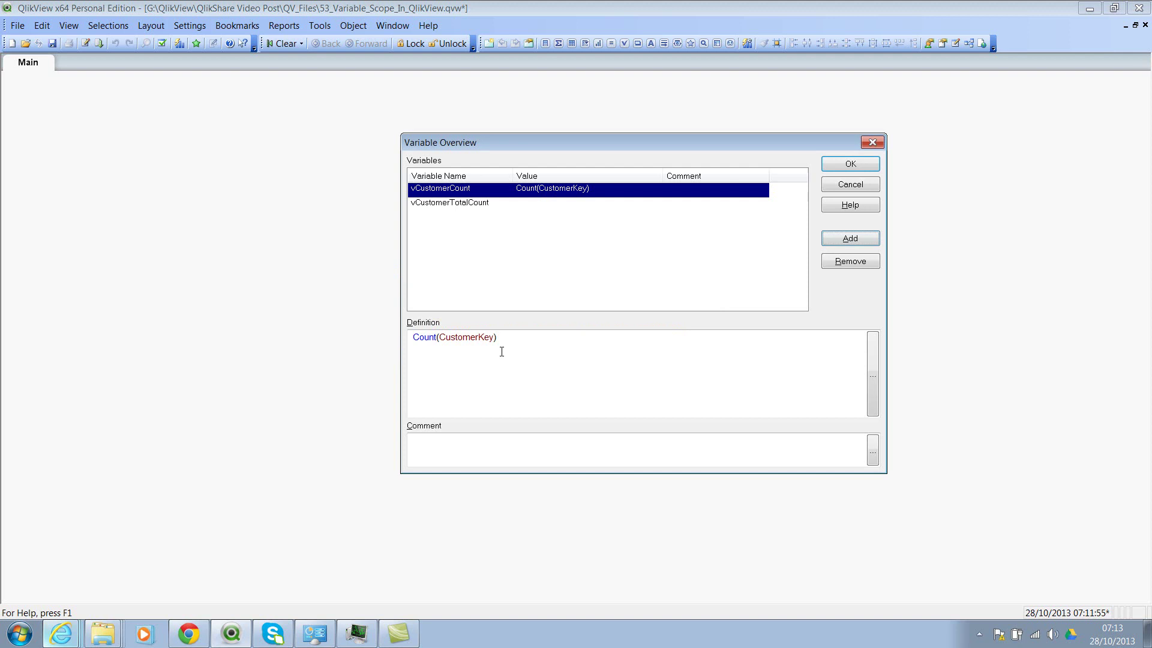
pyautogui.tripleClick(502, 352)
pyautogui.hotkey('ctrl', 'c')
pyautogui.click(495, 207)
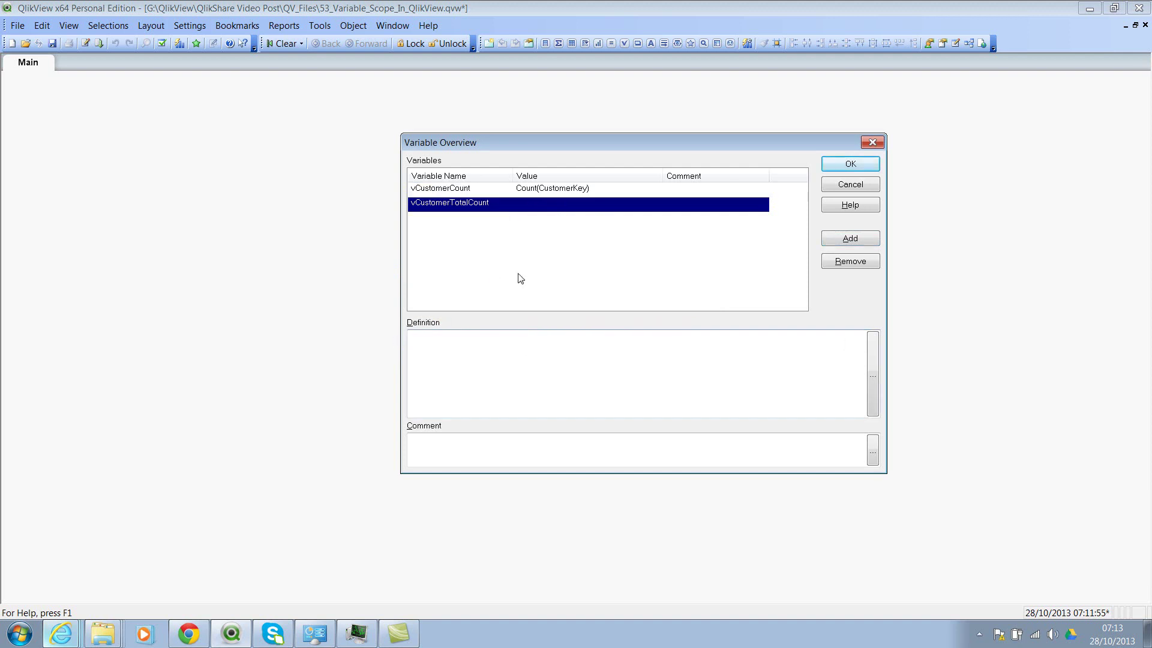
pyautogui.click(513, 345)
pyautogui.hotkey('ctrl', 'v')
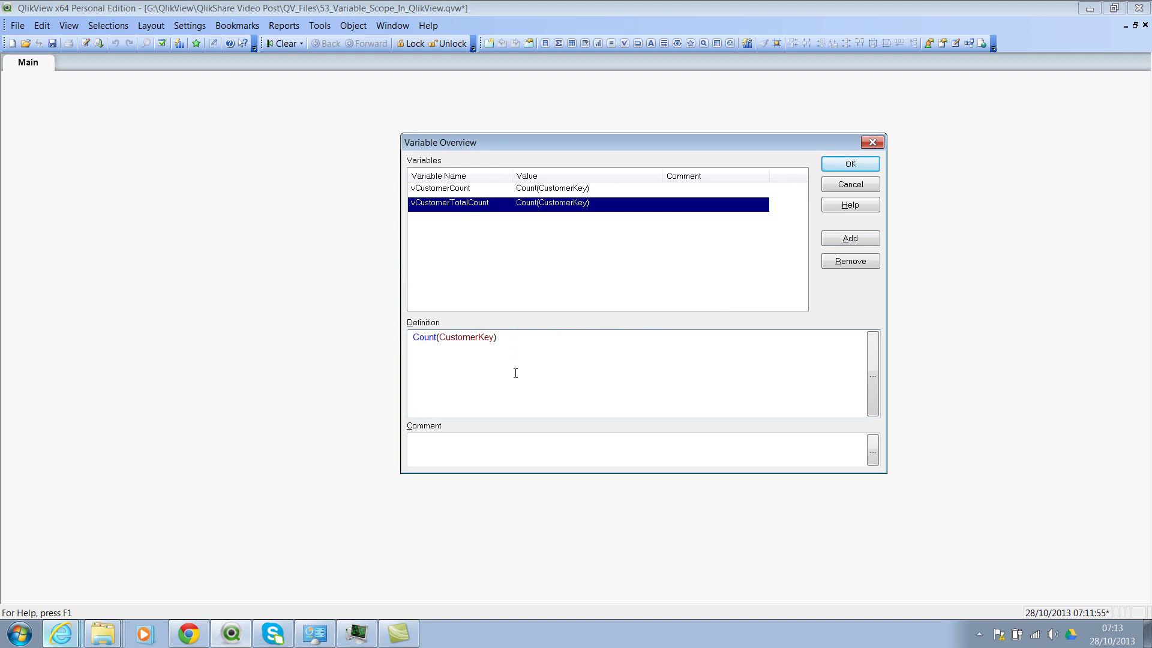
pyautogui.write('=')
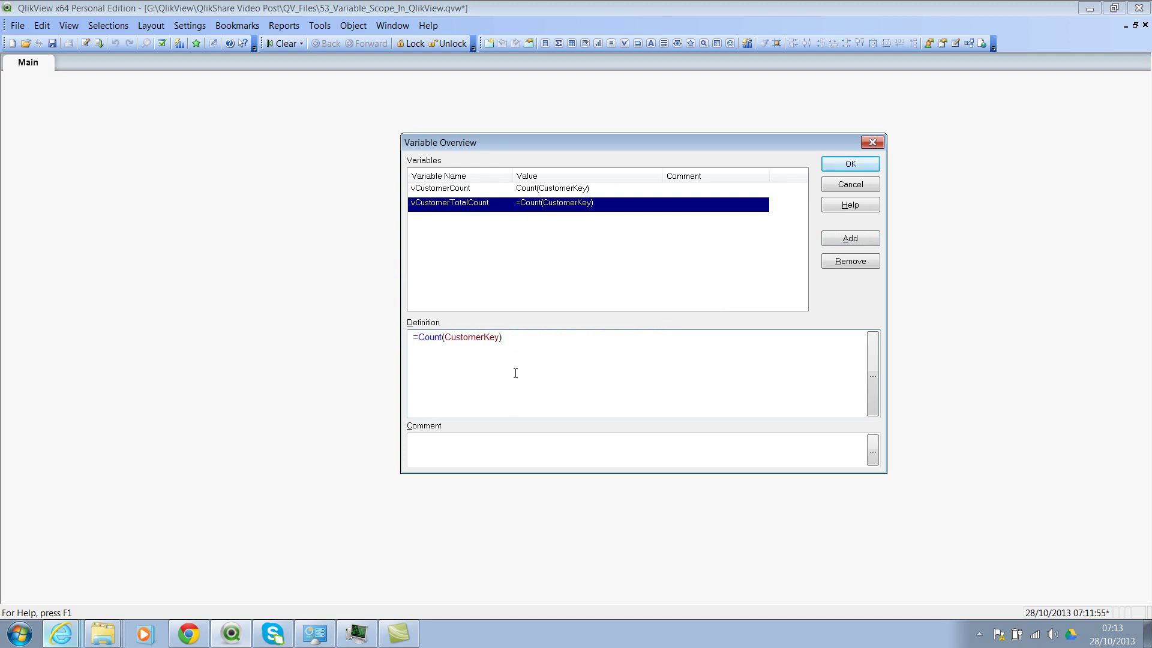
pyautogui.click(485, 190)
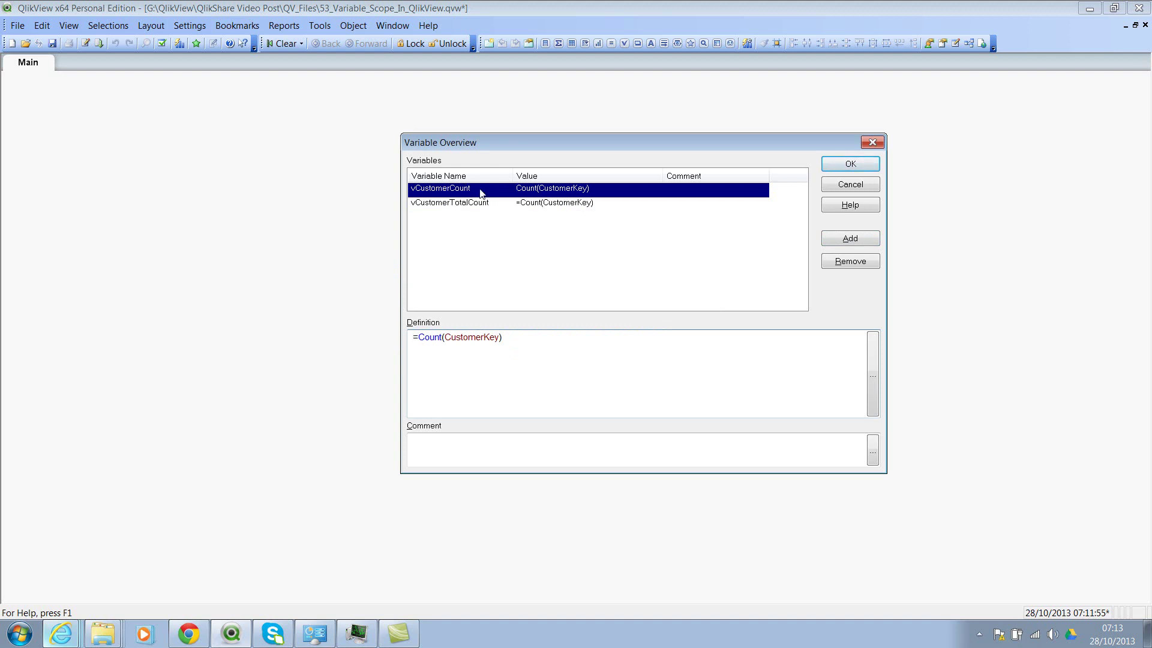
pyautogui.click(525, 204)
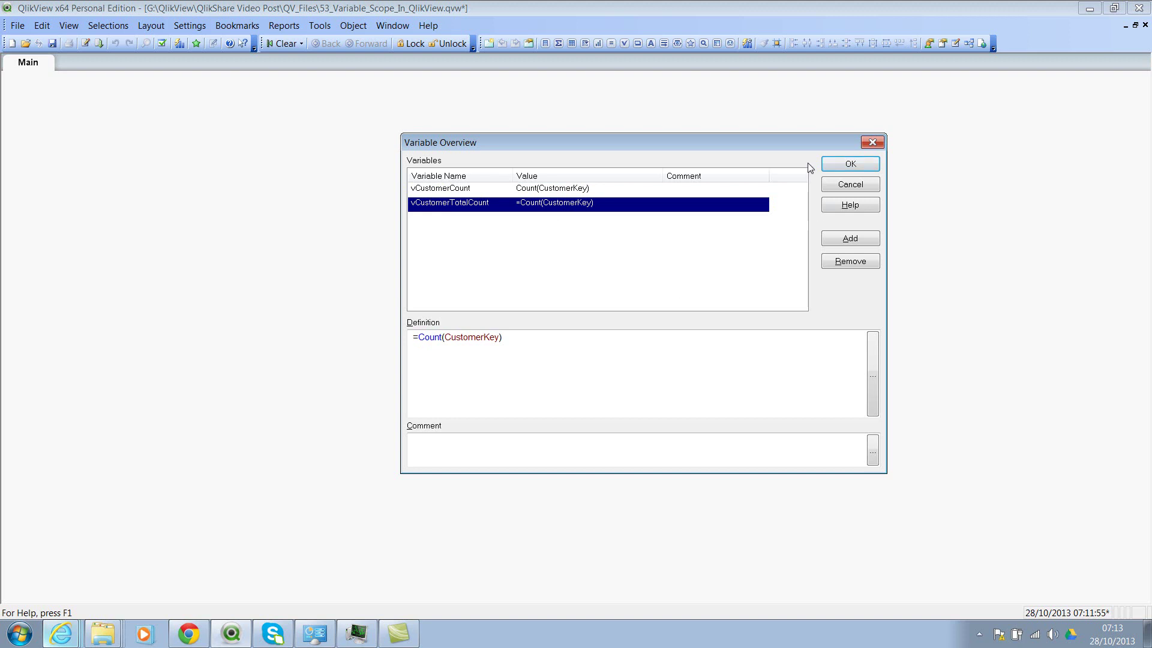
pyautogui.click(846, 164)
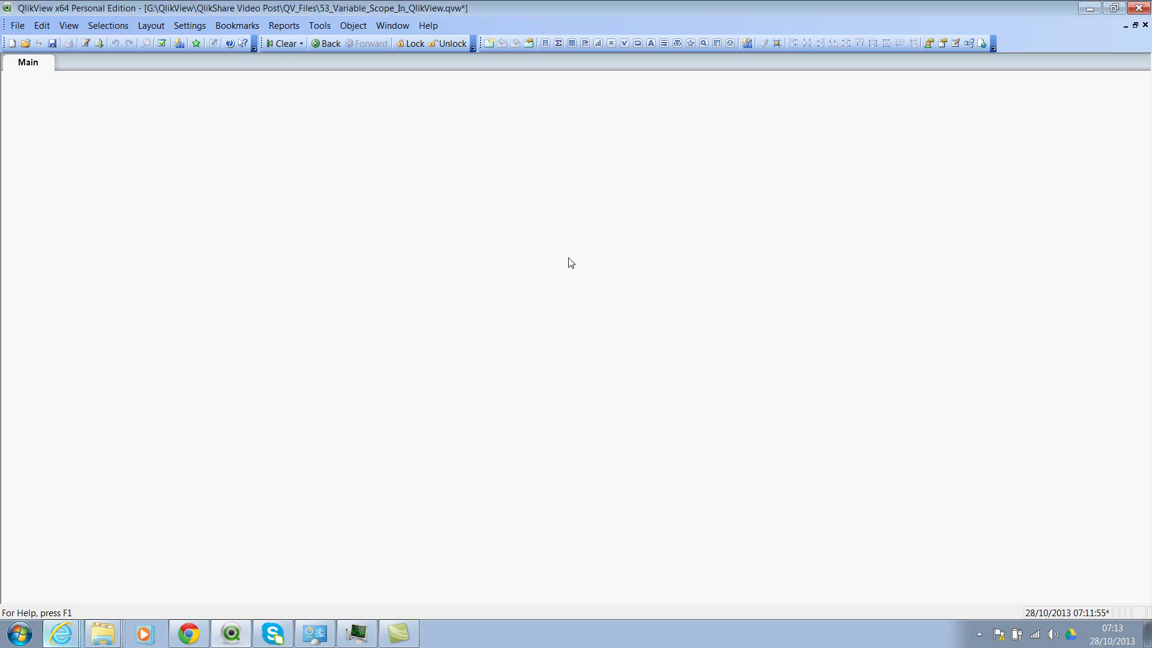
# - Begin a new chart with the Straight Table chart type
pyautogui.hotkey('ctrl', 'alt', 'v')
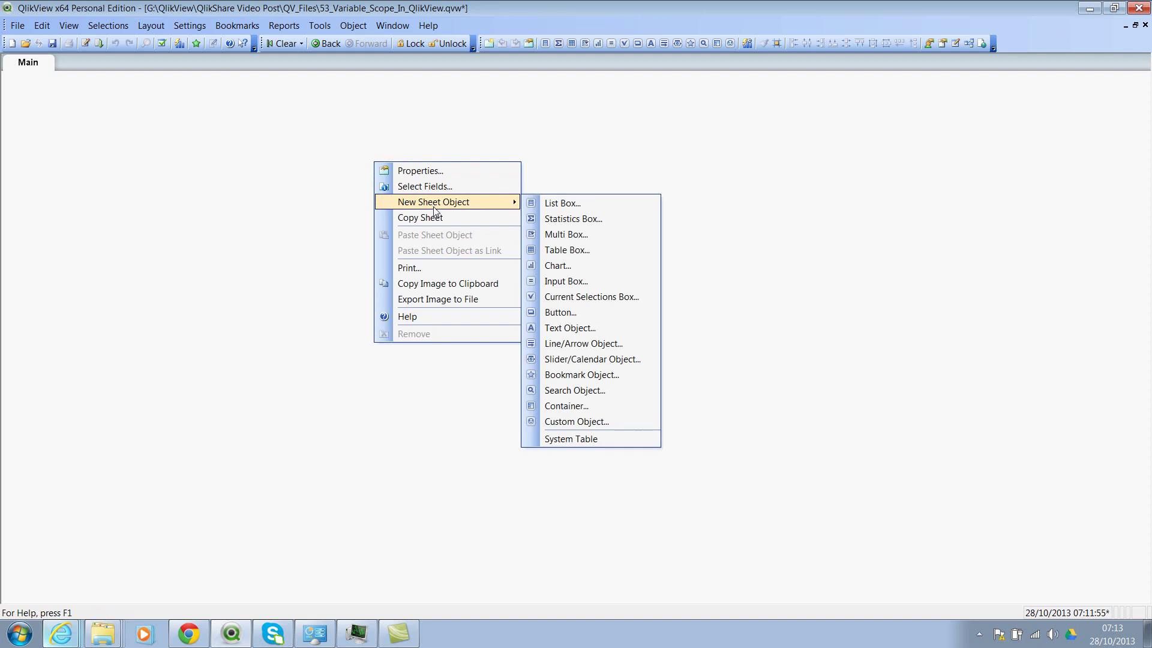
pyautogui.click(573, 265)
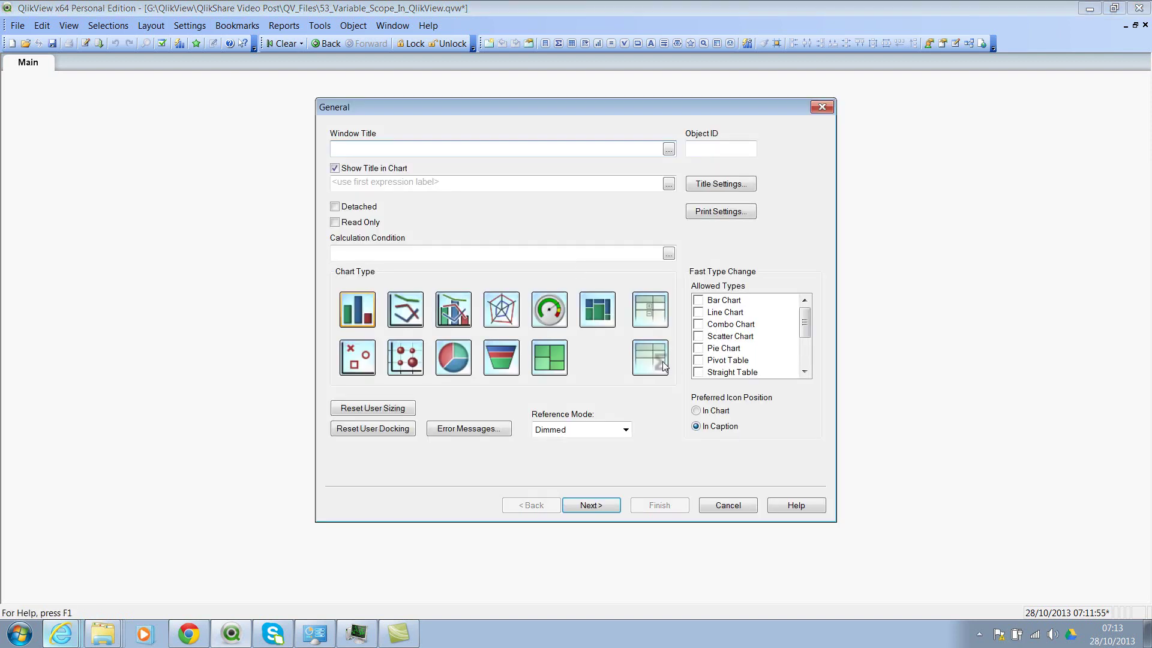
pyautogui.click(663, 366)
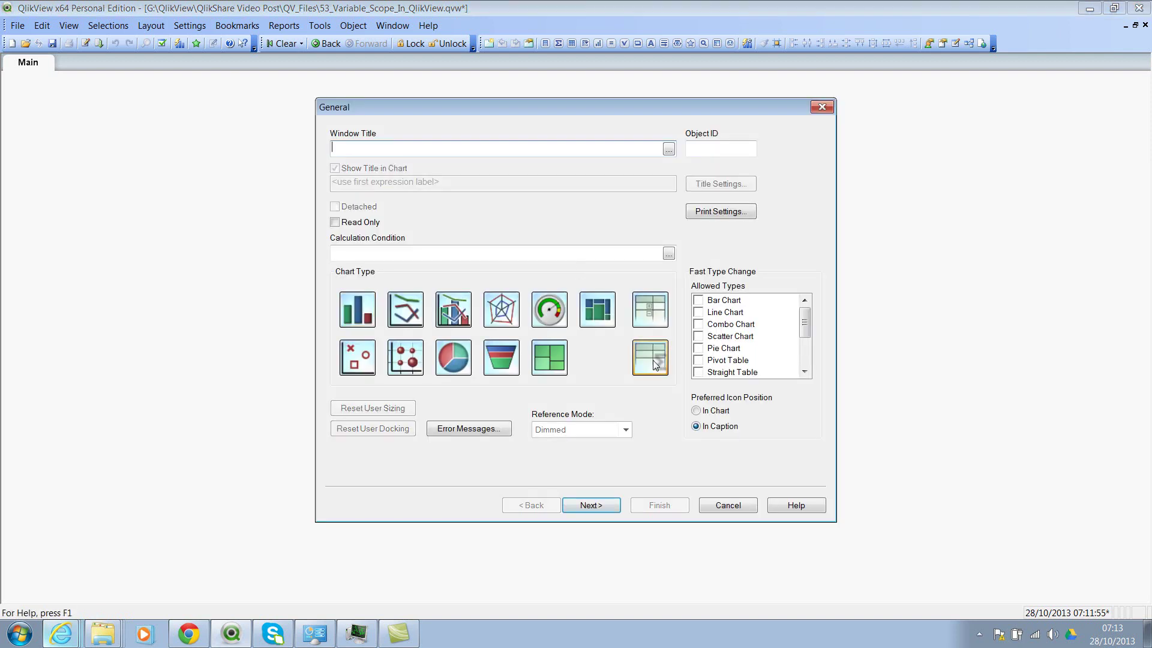
# - Make Occupation the table's dimension
pyautogui.click(598, 505)
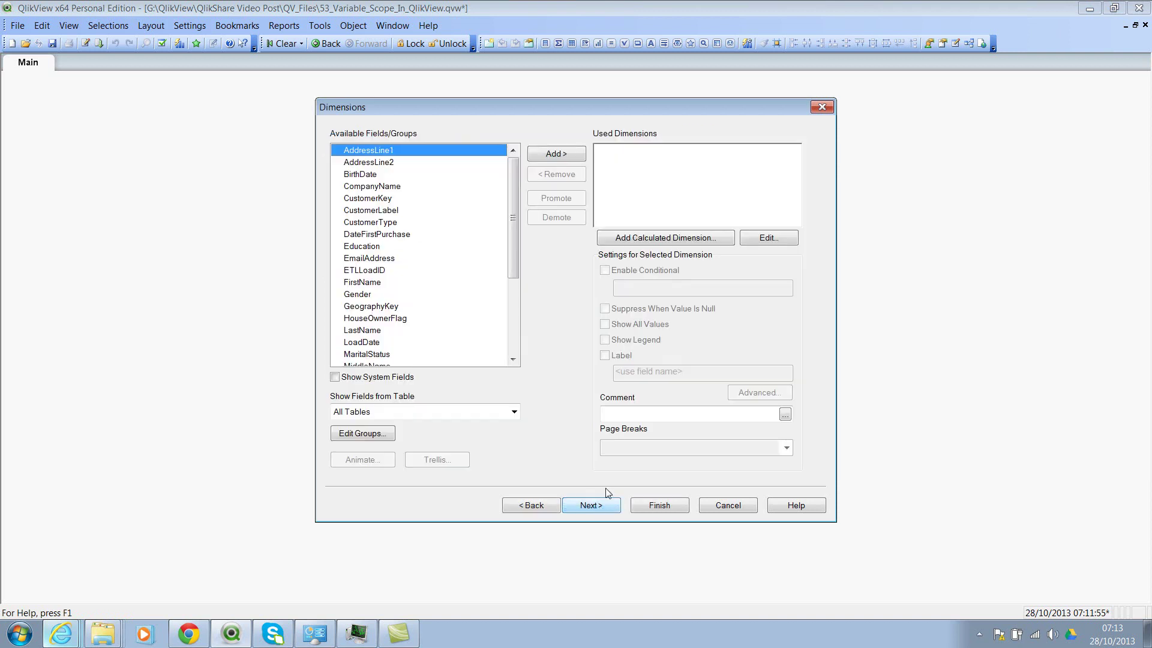
pyautogui.click(412, 203)
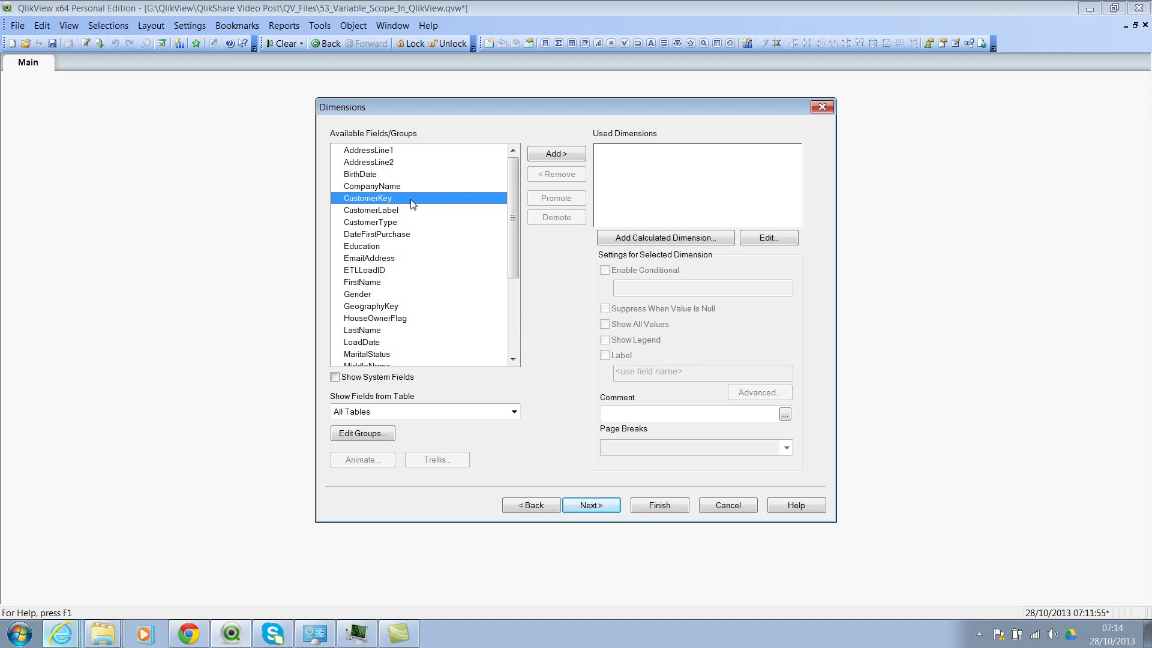
pyautogui.press('o')
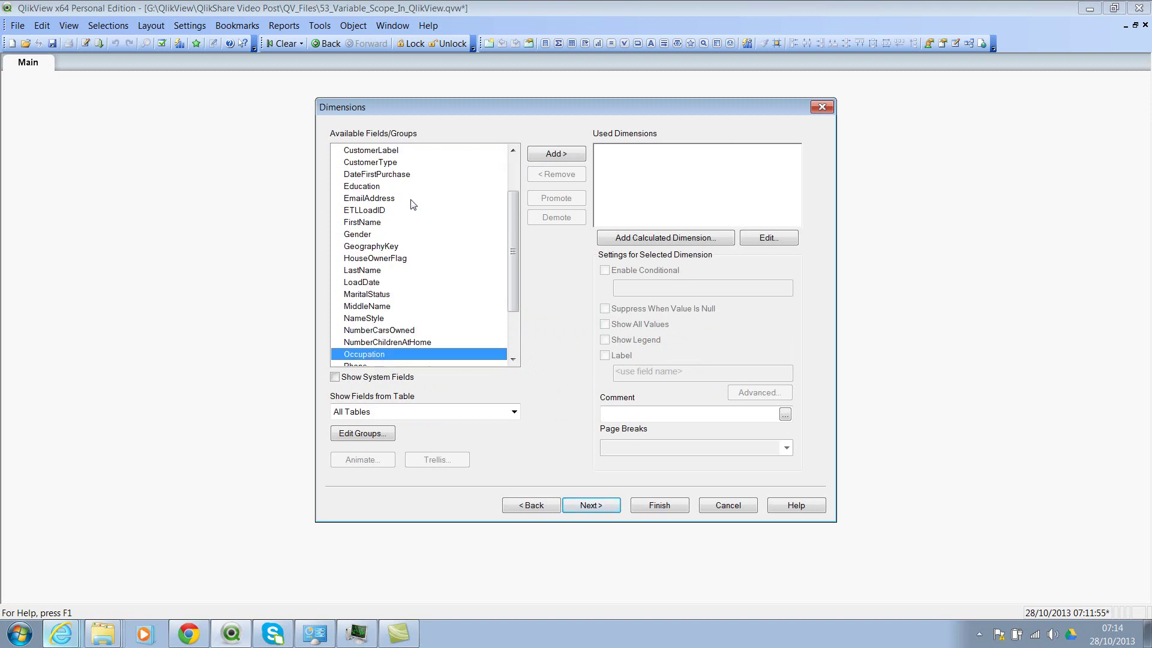
pyautogui.click(574, 154)
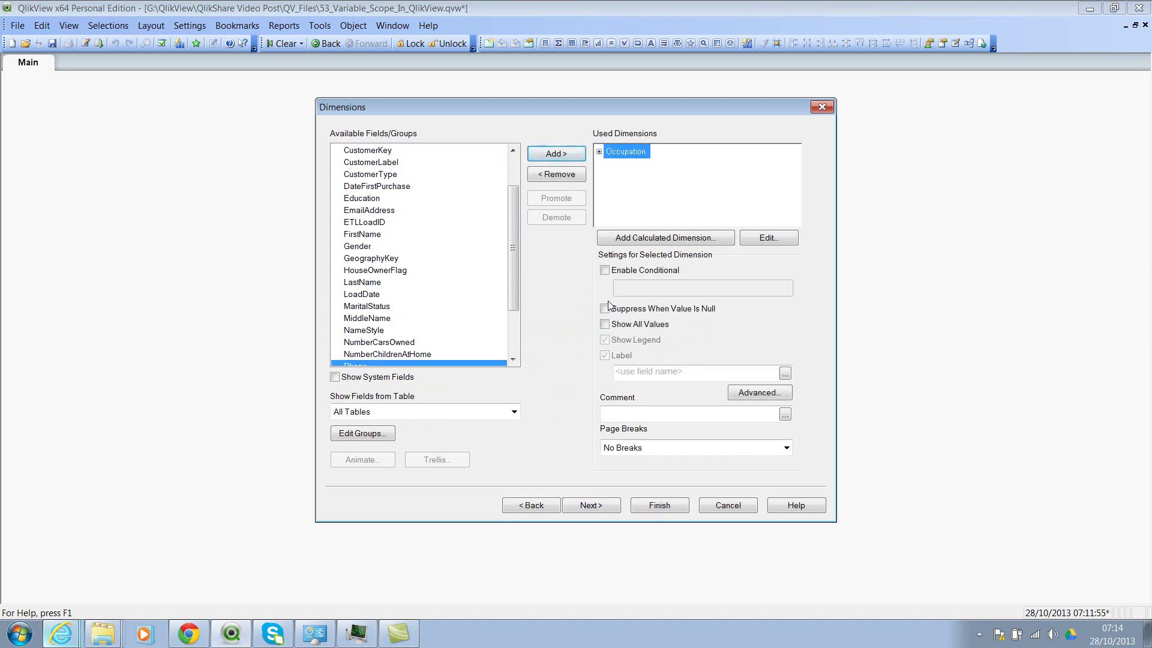
# - Add the first expression $(vCustomerCount)
pyautogui.click(591, 505)
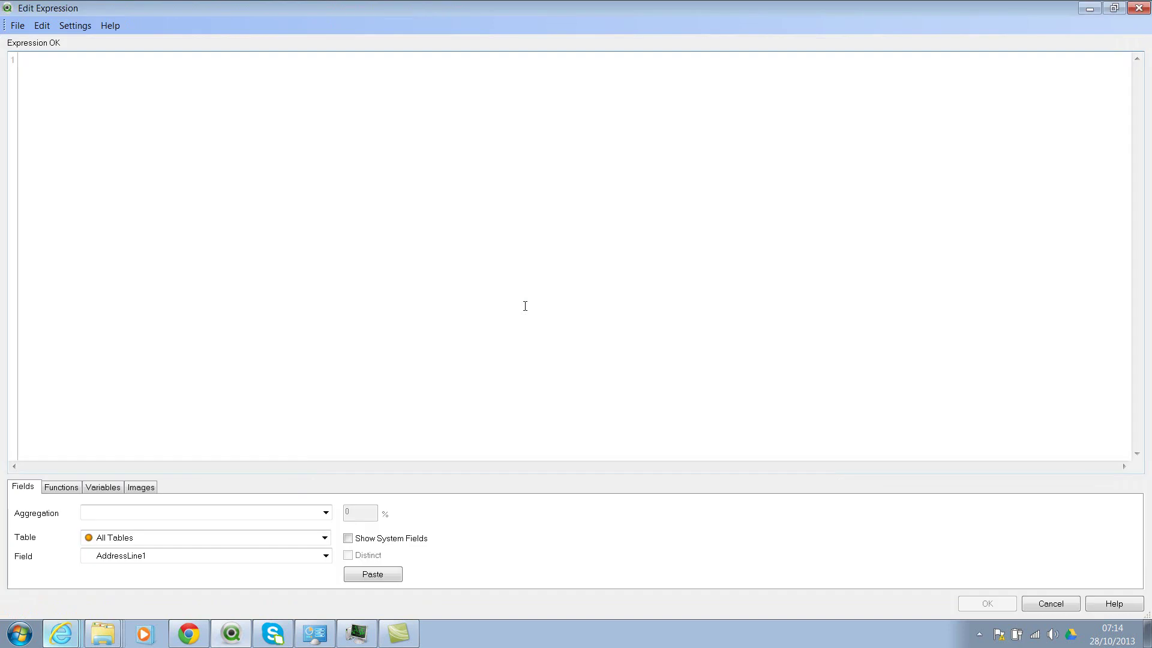
pyautogui.write('v')
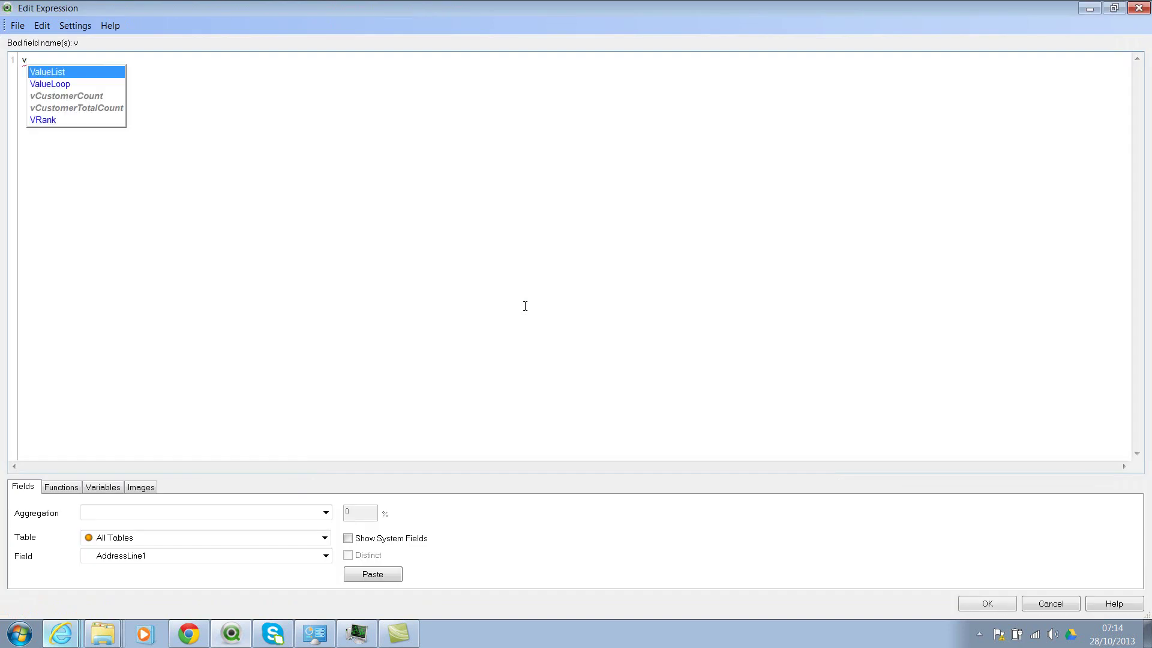
pyautogui.press('Down')
pyautogui.press('Down')
pyautogui.press('Return')
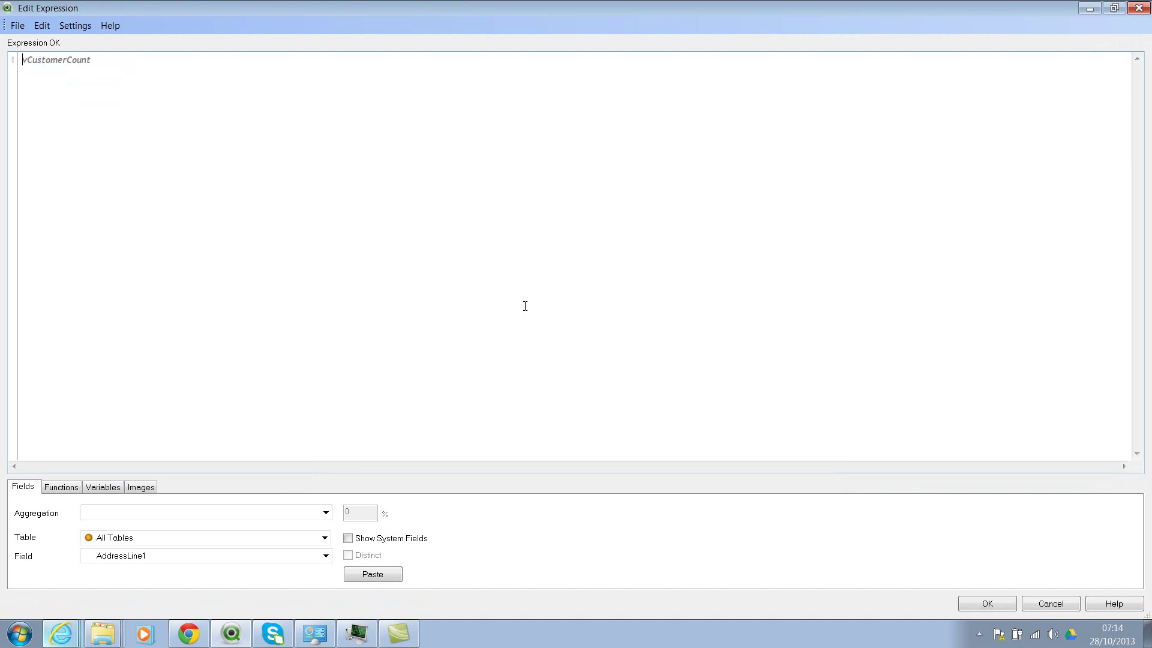
pyautogui.write('$(')
pyautogui.write(')')
pyautogui.click(976, 602)
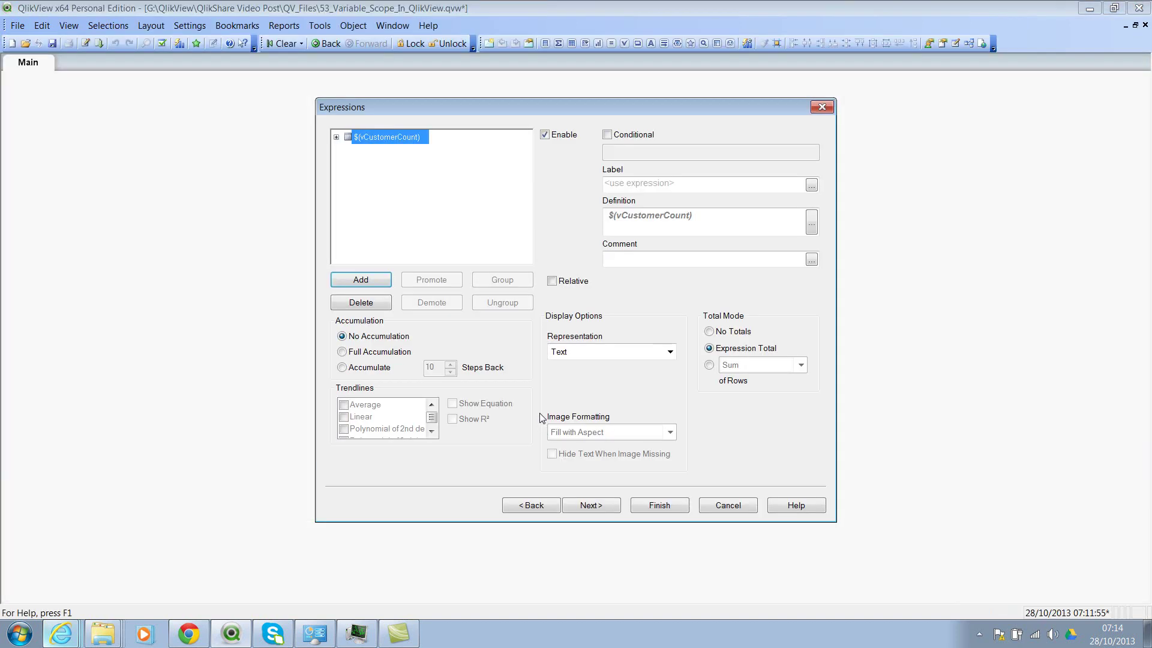
# - Add a second expression $(vCustomerTotalCount)
pyautogui.click(360, 279)
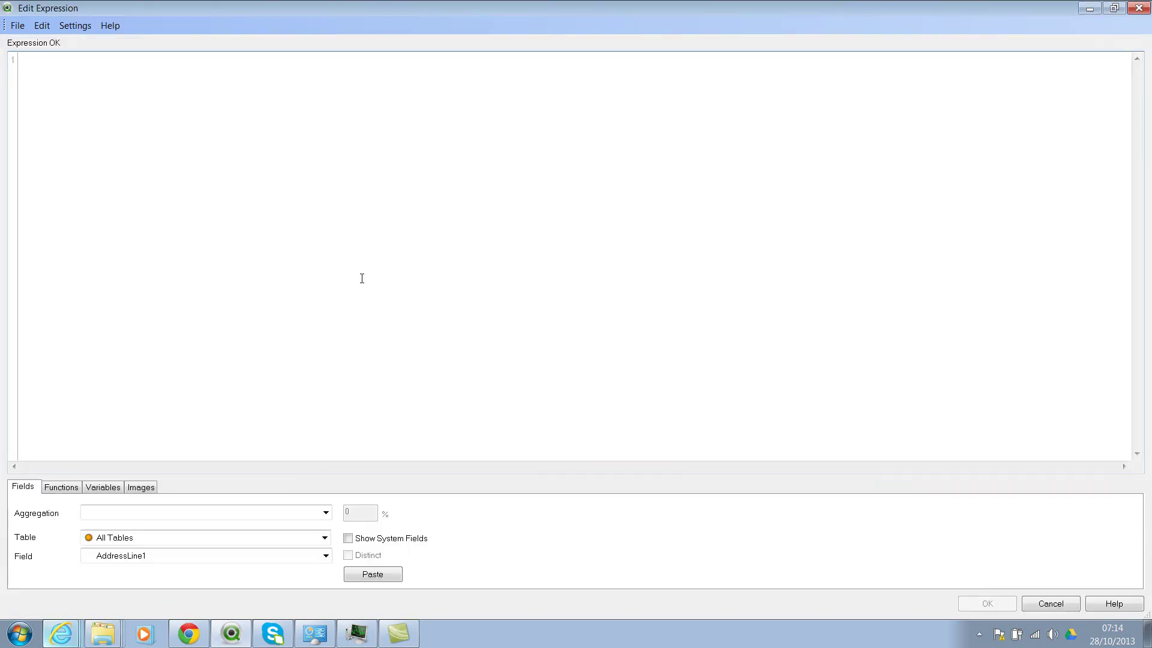
pyautogui.write('v')
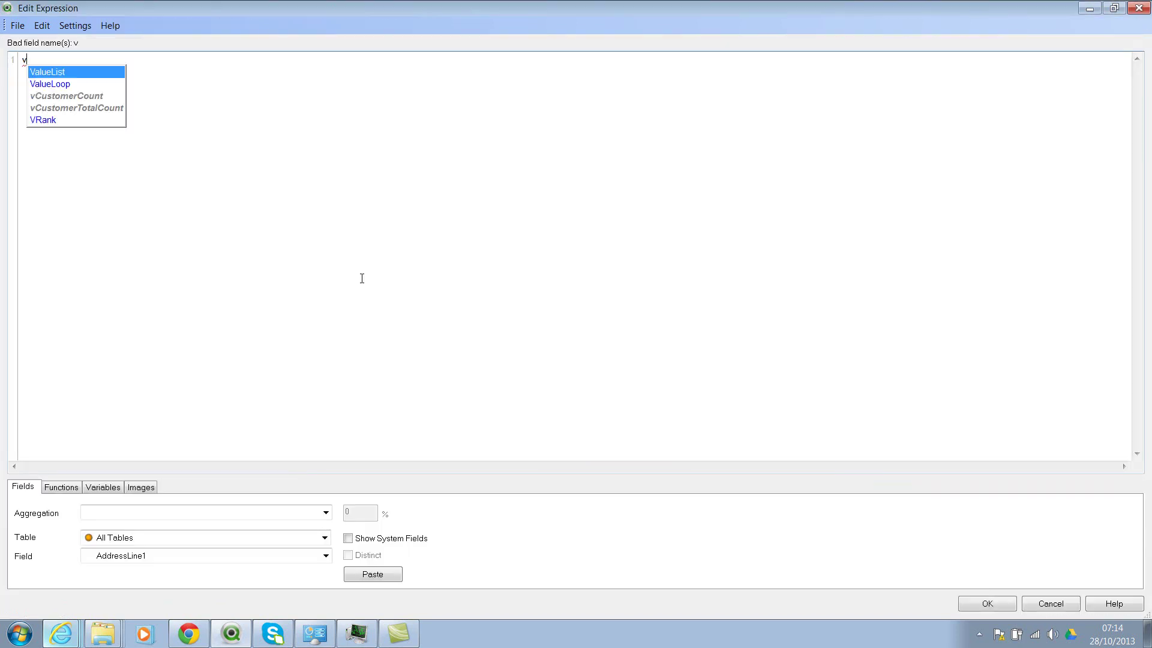
pyautogui.write('c')
pyautogui.press('Down')
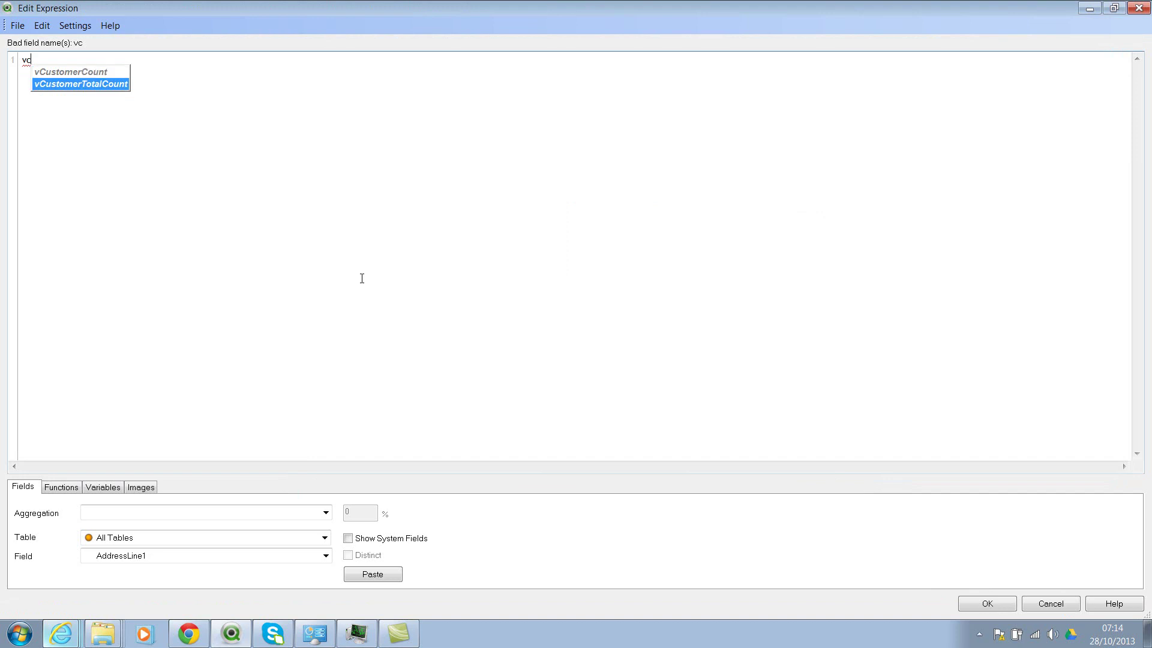
pyautogui.press('Return')
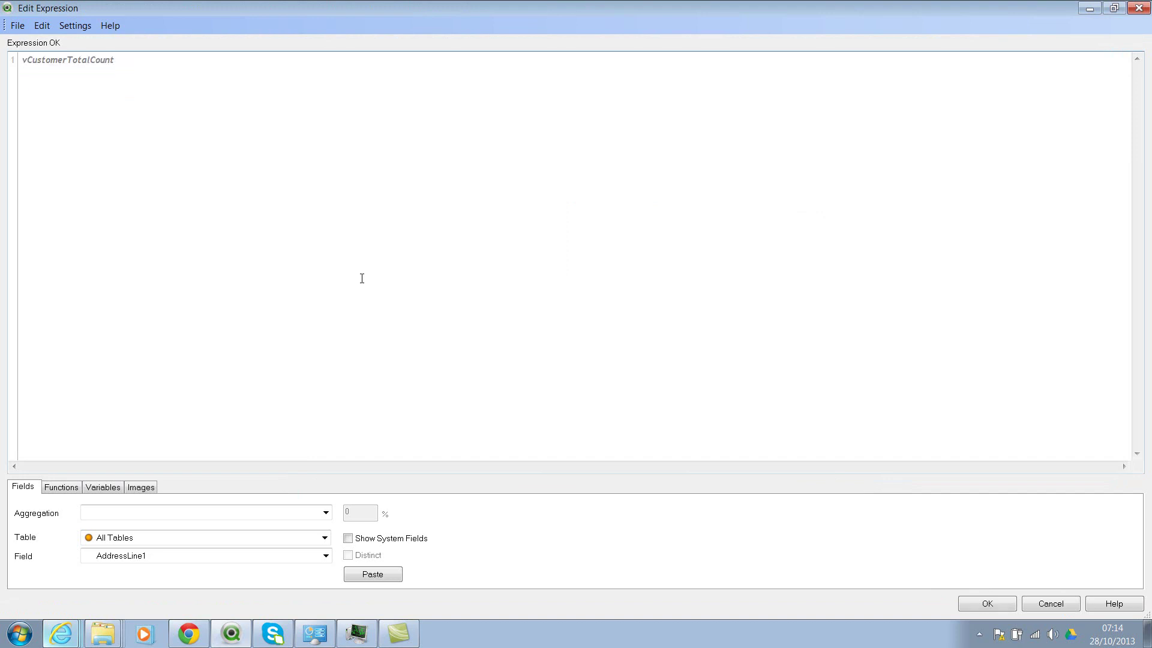
pyautogui.press('Home')
pyautogui.write('$(')
pyautogui.click(1008, 607)
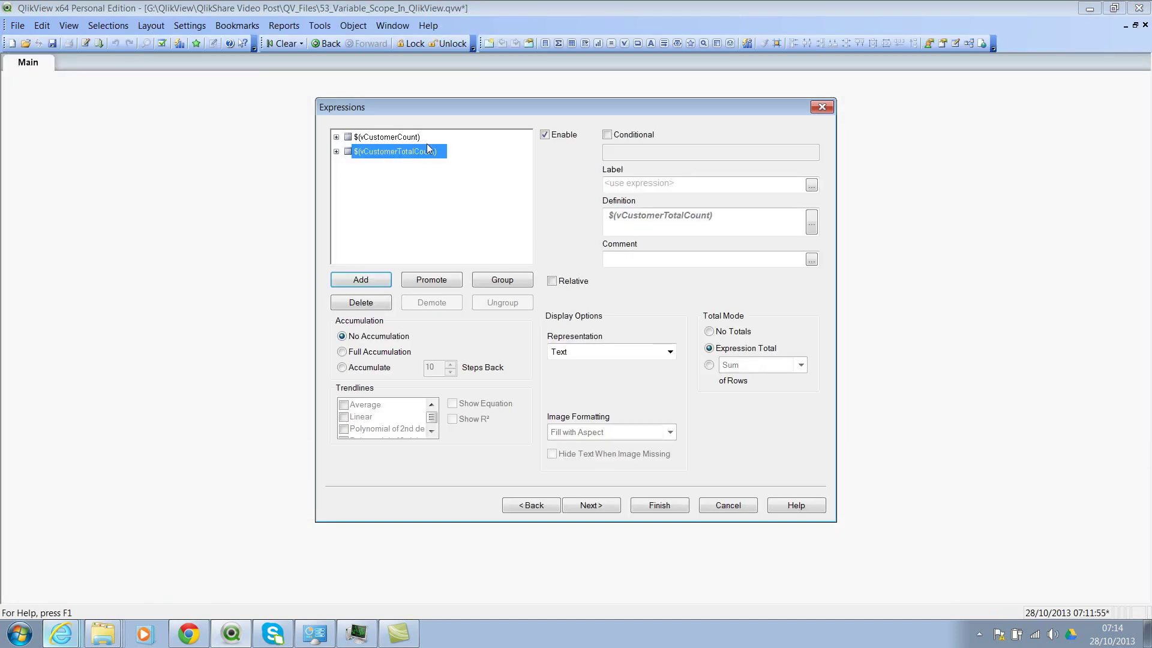
# - Label the expressions 'Customer Count' and 'Total Customers' and finish the chart
pyautogui.press('Up')
pyautogui.click(688, 185)
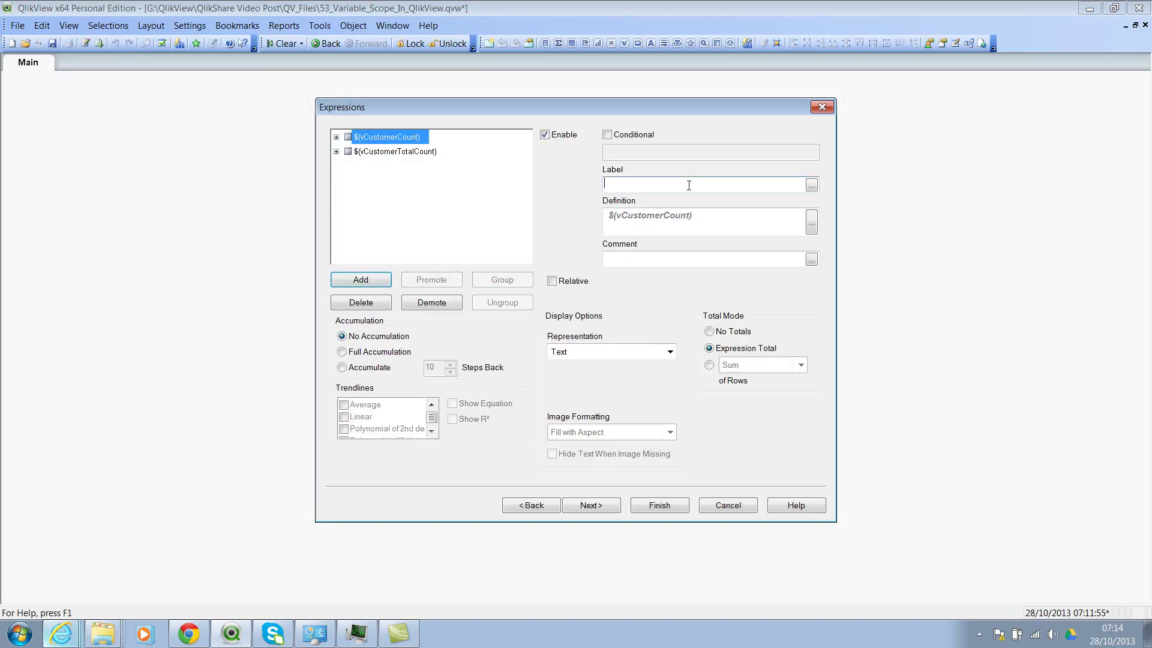
pyautogui.write('Customer Count')
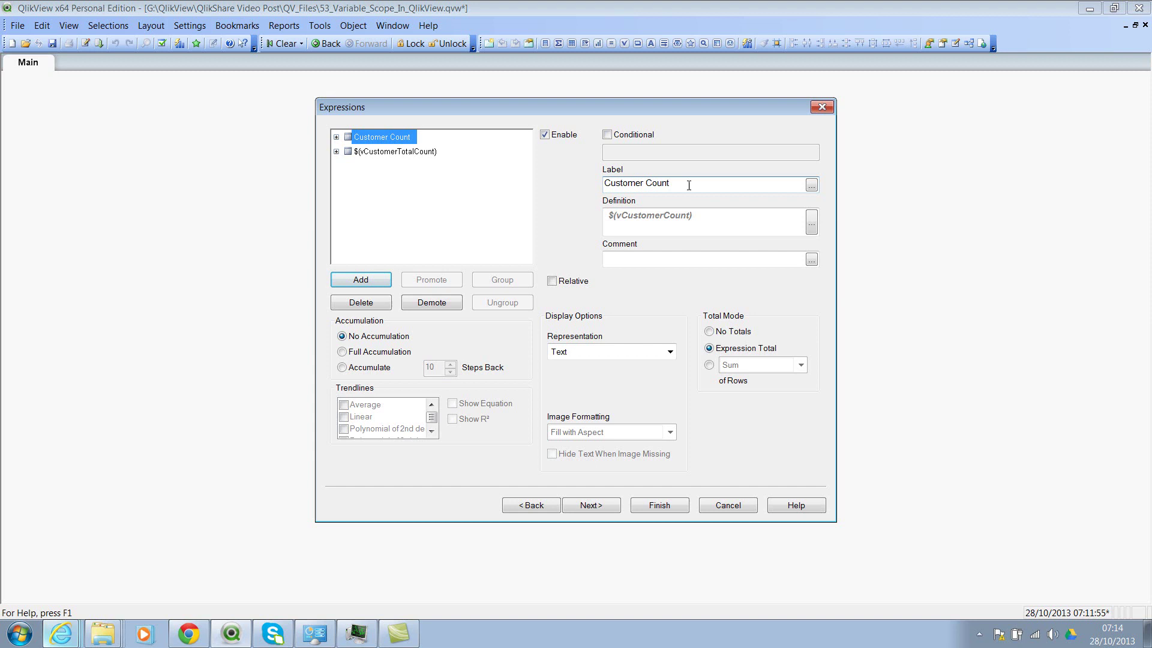
pyautogui.click(420, 151)
pyautogui.click(660, 185)
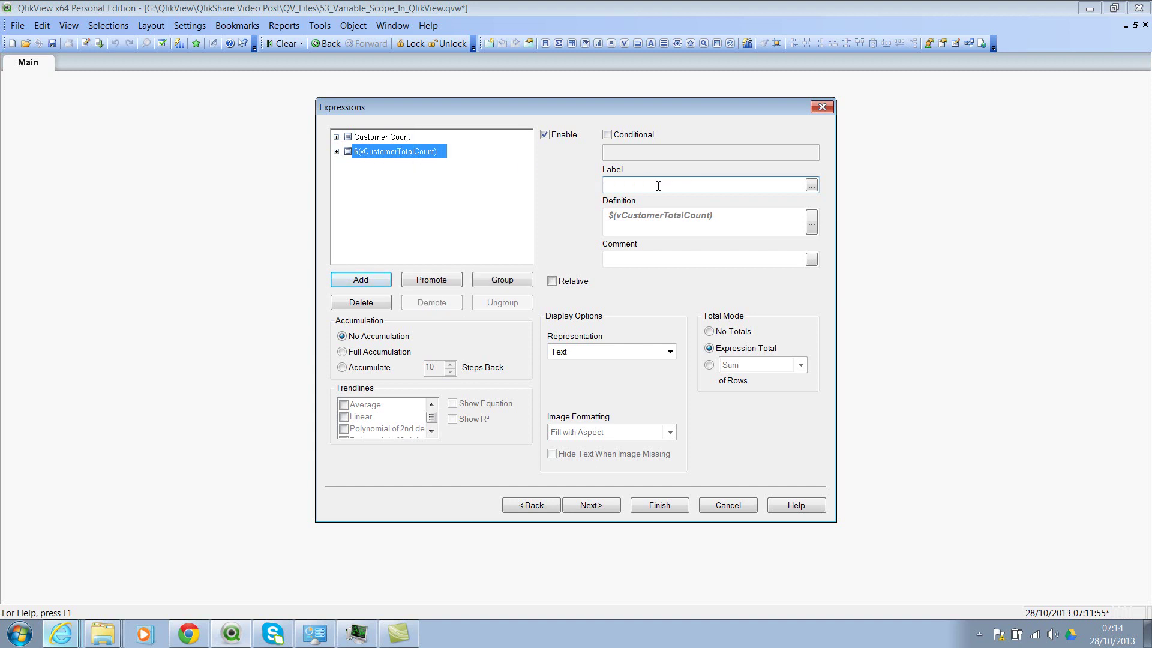
pyautogui.write('Total')
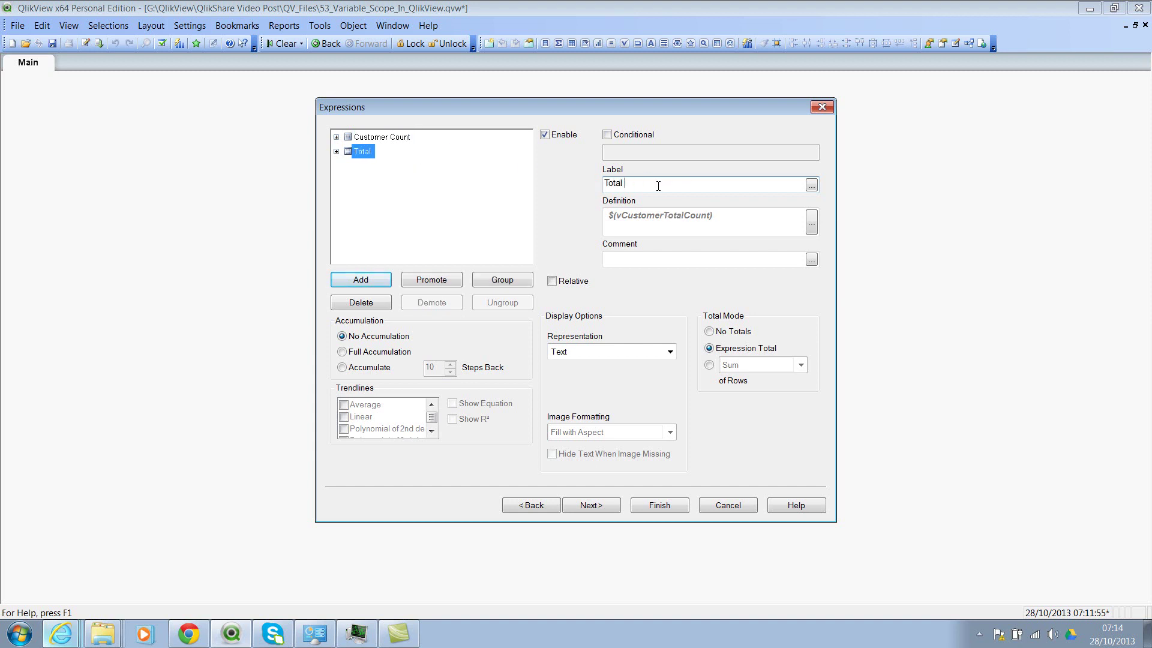
pyautogui.write(' Customers')
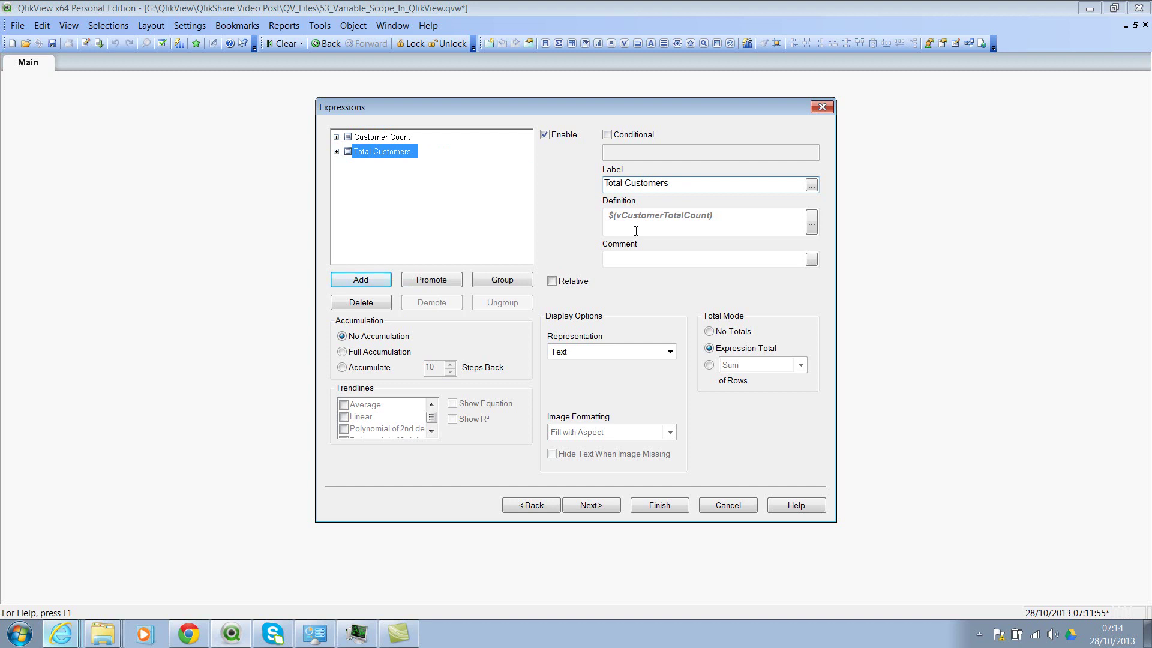
pyautogui.click(659, 505)
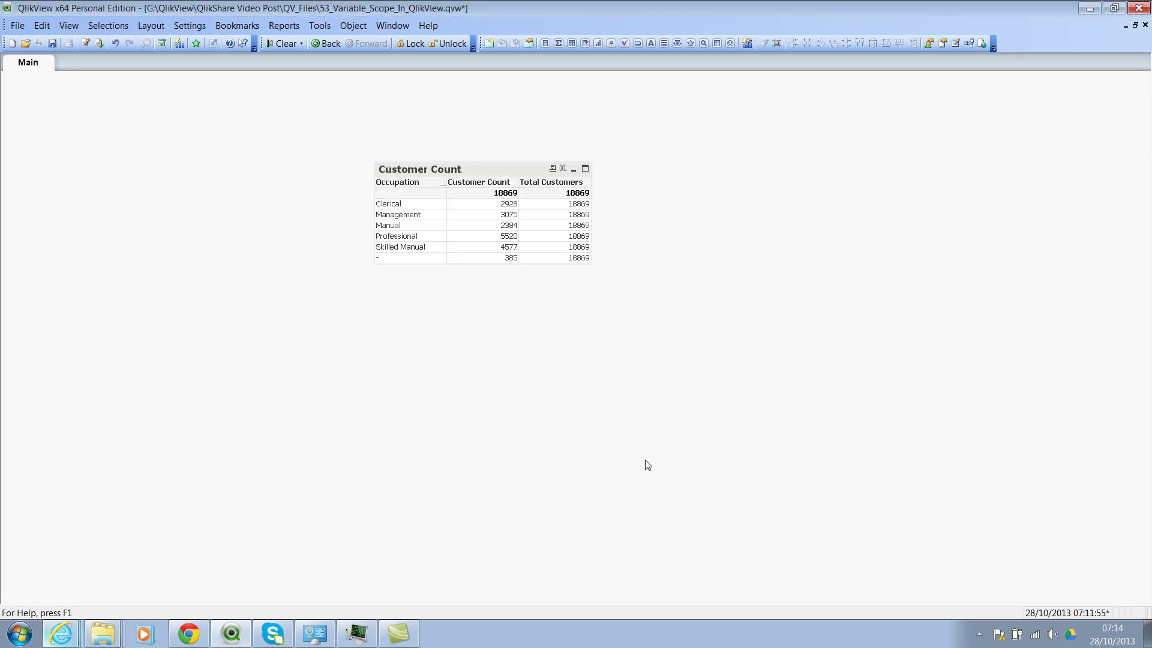
# - Drag the Customer Count straight table by its caption toward the left of the sheet
pyautogui.moveTo(524, 169); pyautogui.dragTo(365, 167)
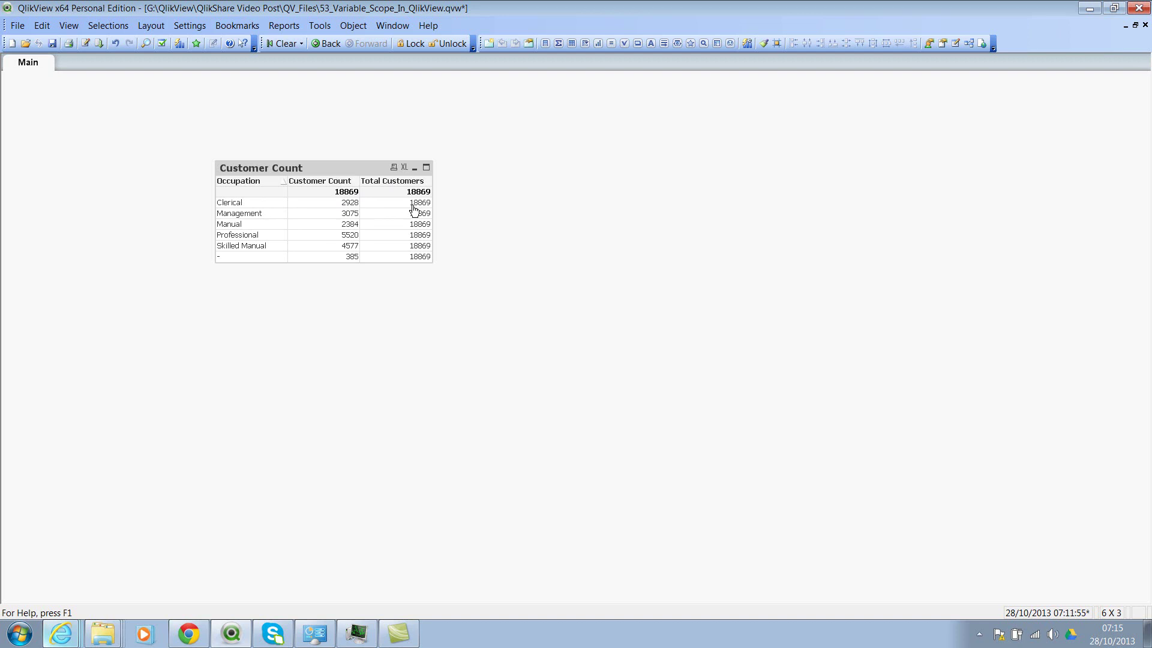
pyautogui.click(510, 228)
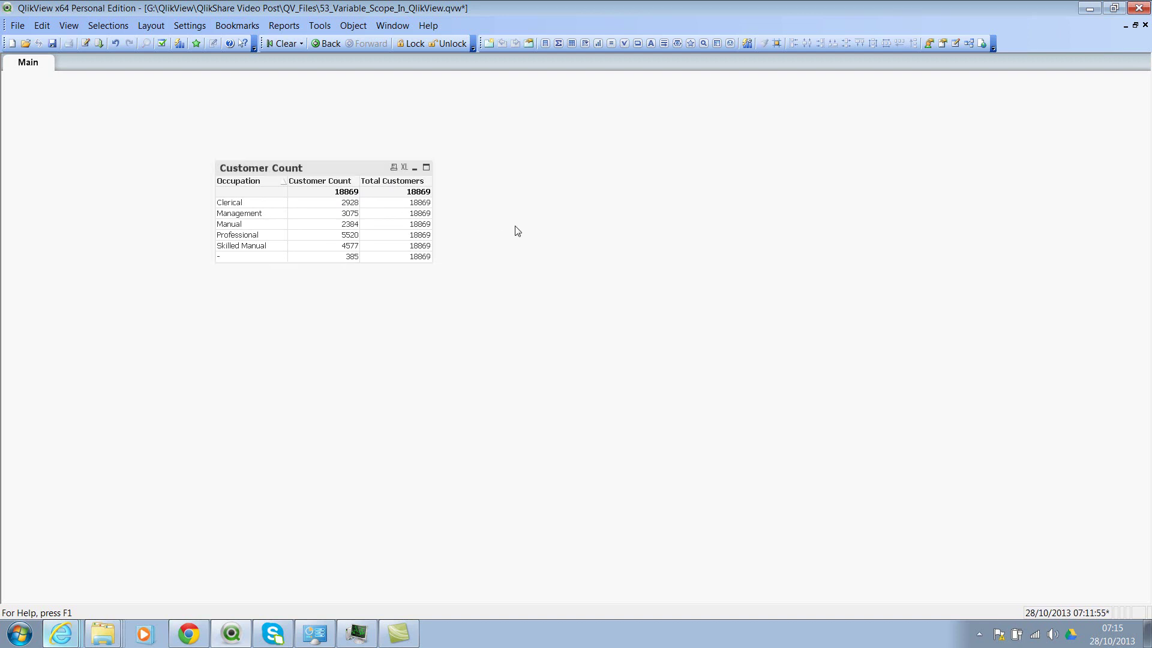
pyautogui.hotkey('ctrl', 'alt', 'v')
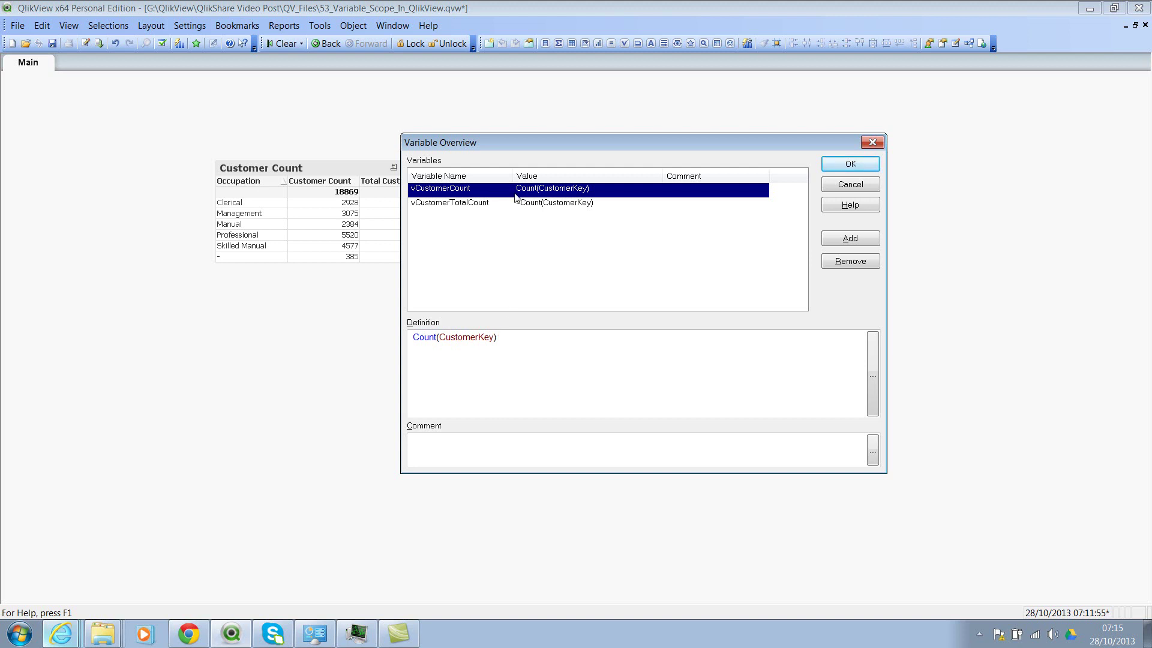
pyautogui.click(480, 206)
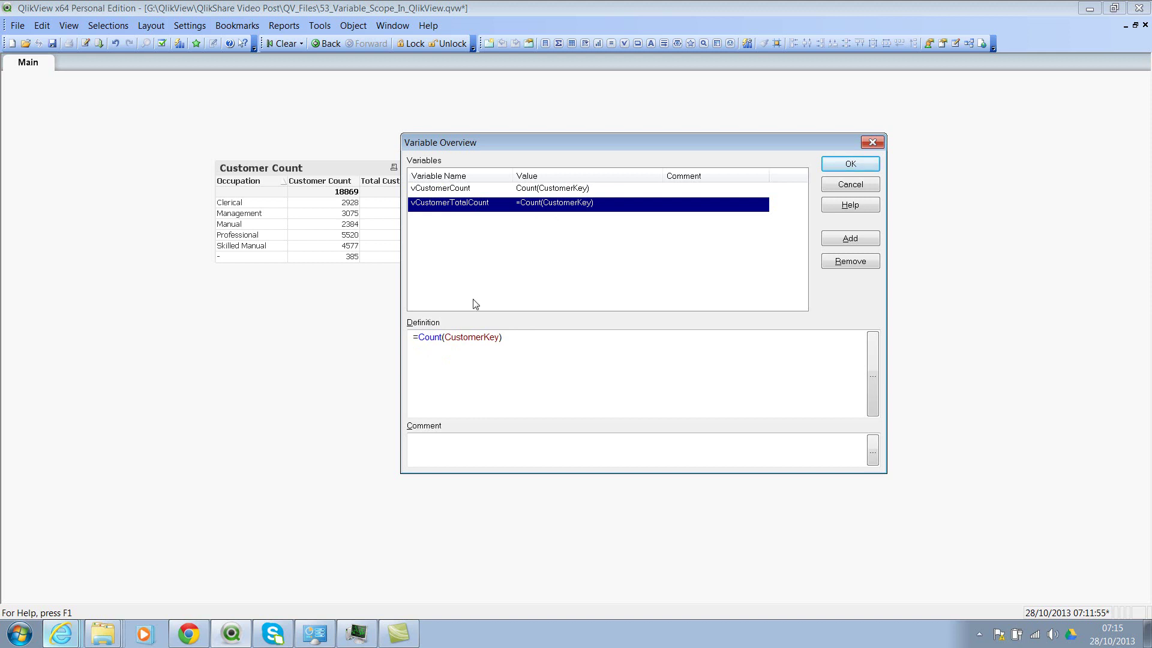
pyautogui.click(865, 166)
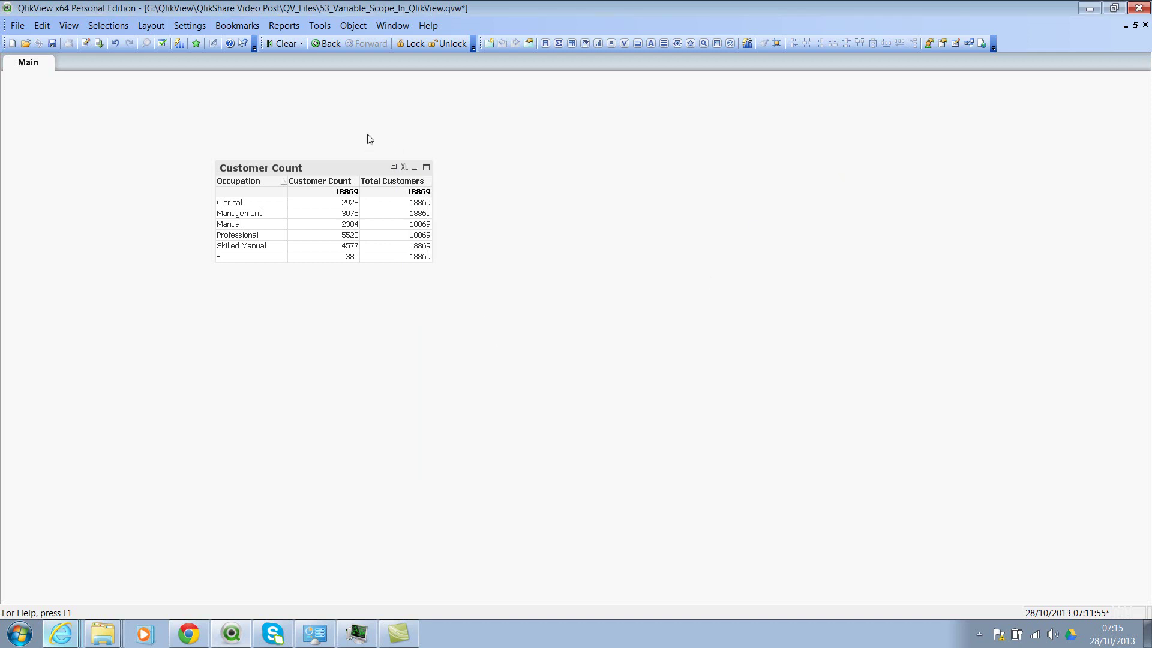
# - Shift the table further left and add a text object with =vCustomerCount, resized to a strip
pyautogui.moveTo(330, 168); pyautogui.dragTo(217, 157)
pyautogui.rightClick(443, 157)
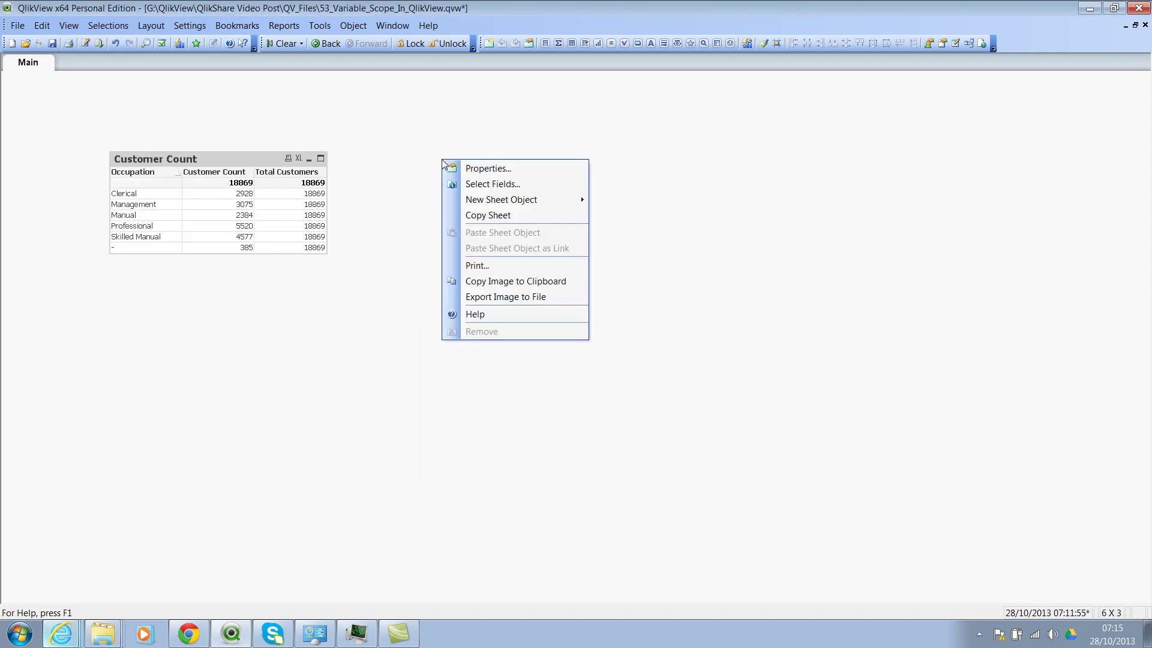
pyautogui.moveTo(492, 200)
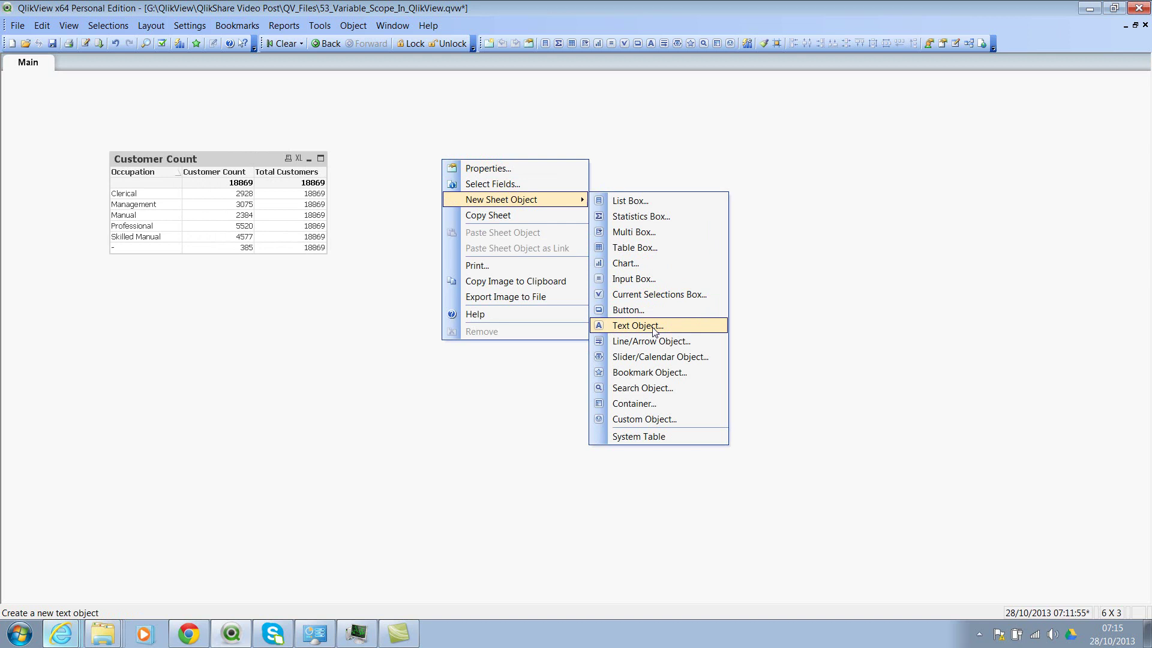
pyautogui.click(653, 326)
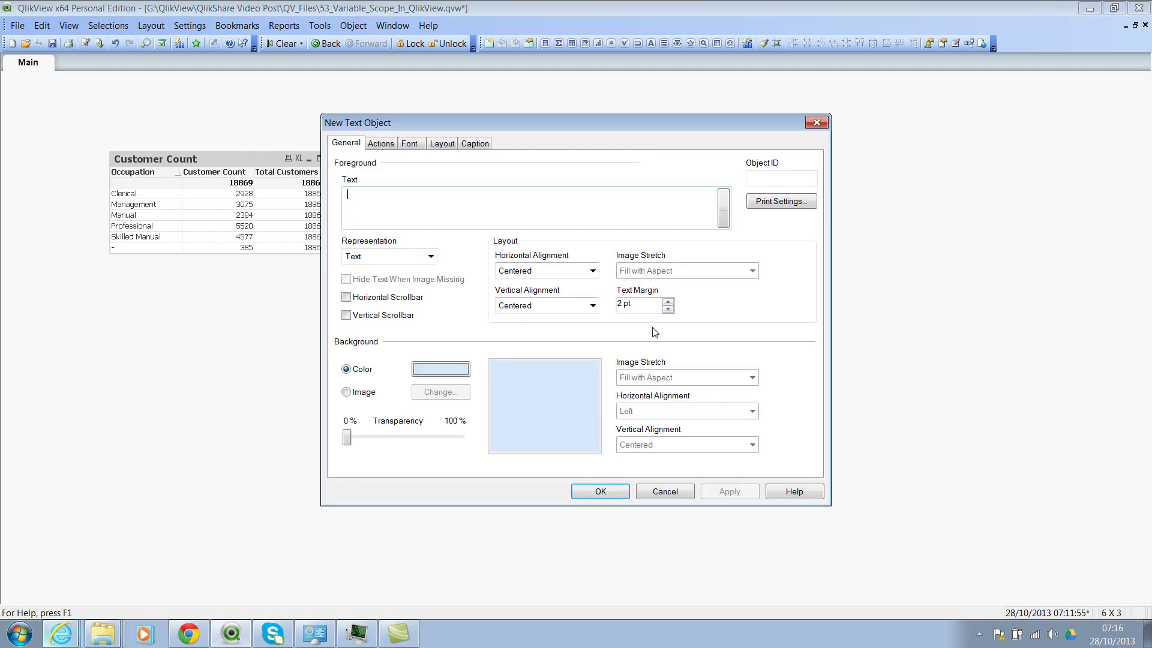
pyautogui.write('=v')
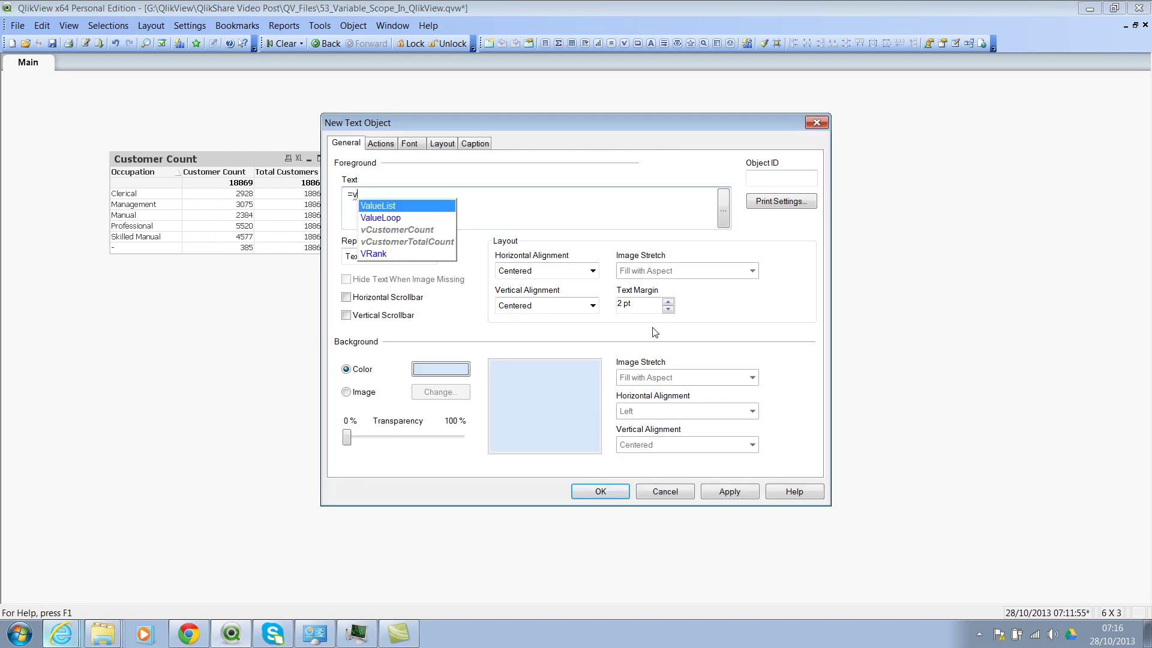
pyautogui.press('Down')
pyautogui.press('Down')
pyautogui.press('Return')
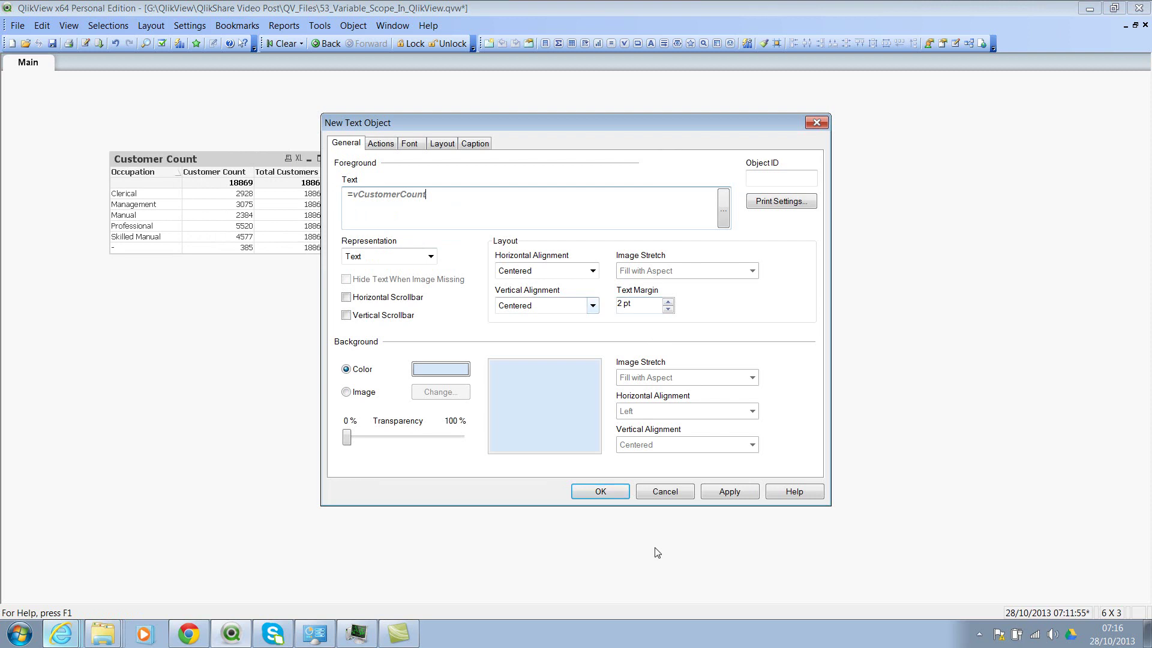
pyautogui.click(599, 492)
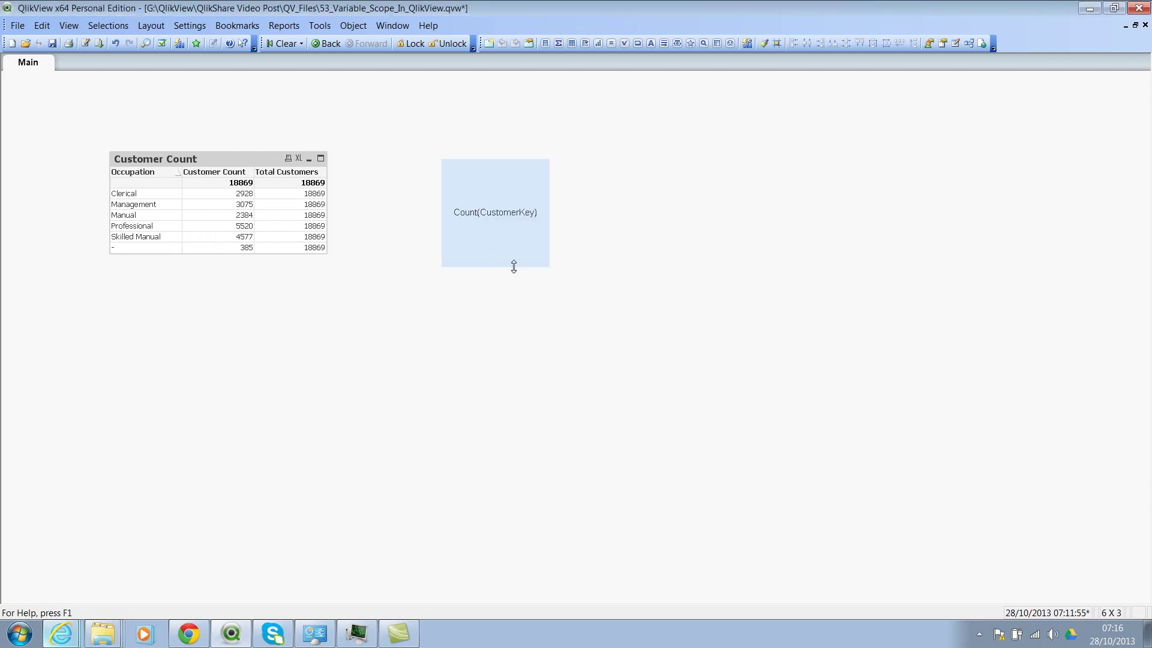
pyautogui.moveTo(514, 266); pyautogui.dragTo(505, 237)
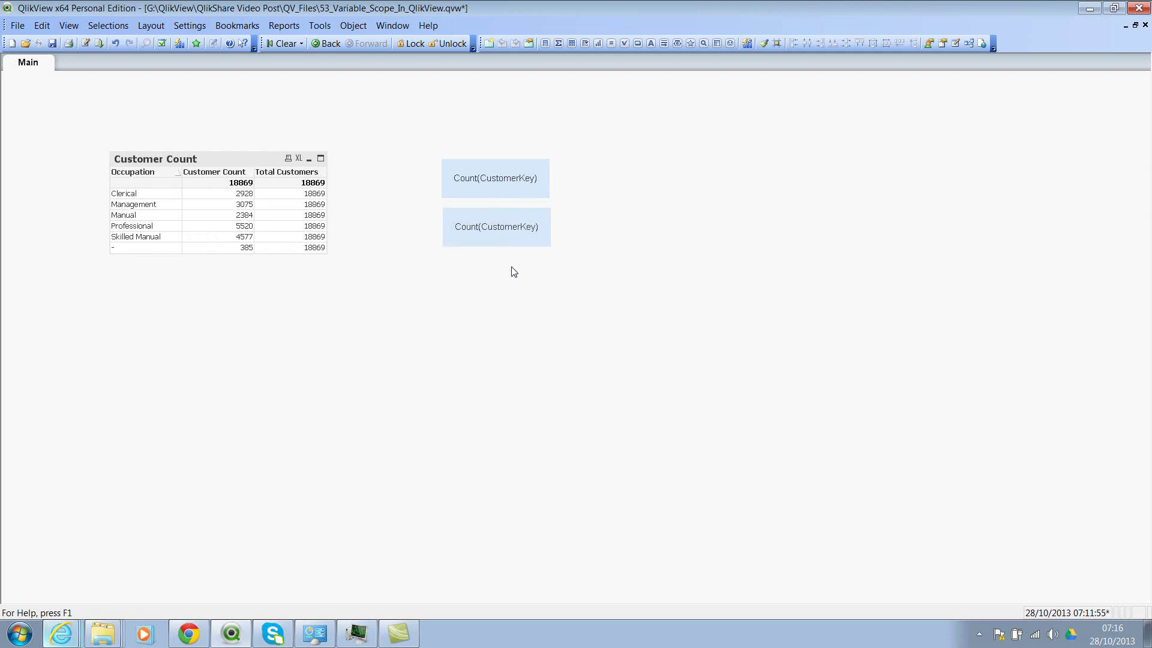
# - Change the copied text object's expression to =vCustomerTotalCount so it shows 18869
pyautogui.rightClick(499, 227)
pyautogui.click(461, 293)
pyautogui.rightClick(498, 229)
pyautogui.click(532, 235)
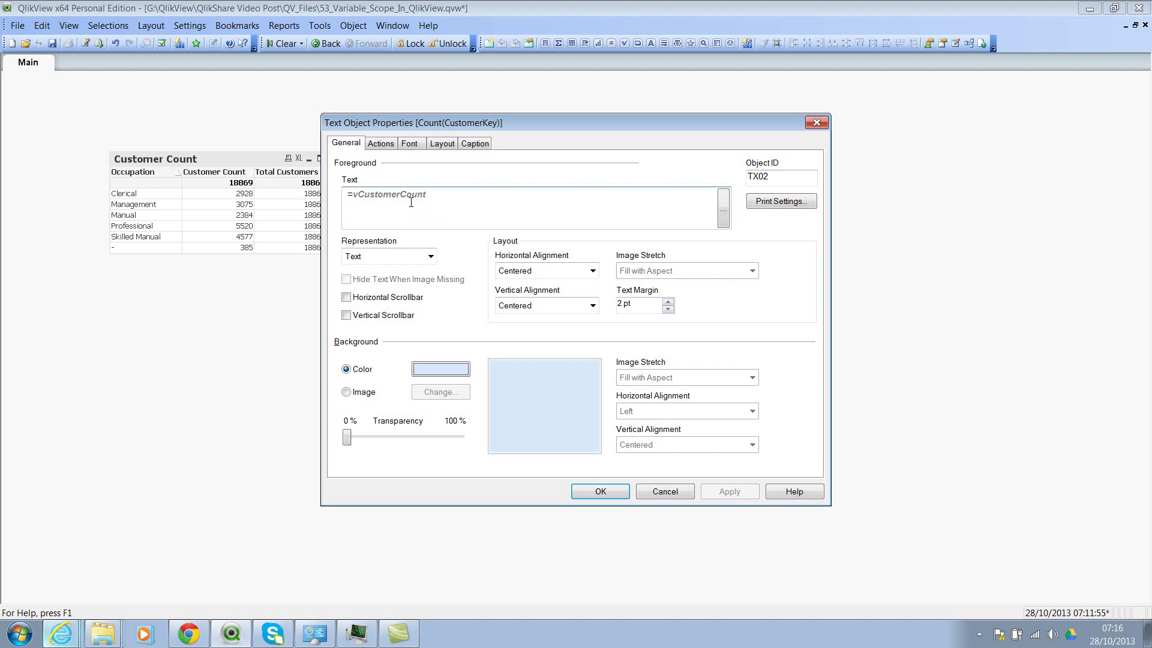
pyautogui.doubleClick(405, 195)
pyautogui.write('vC')
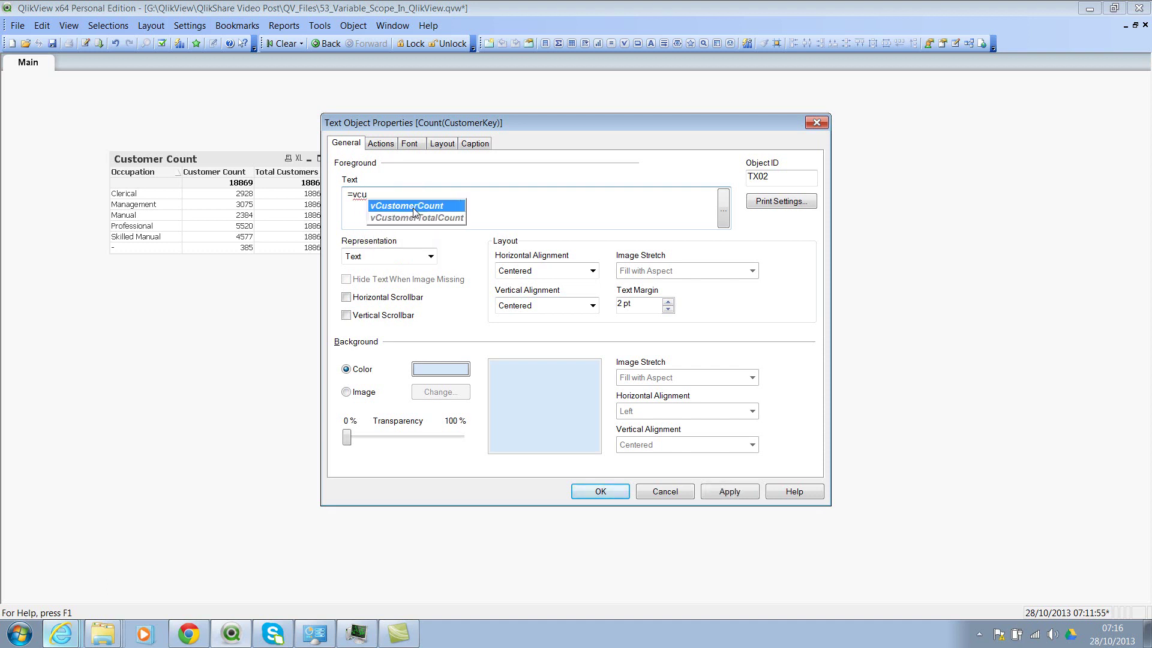
pyautogui.press('Down')
pyautogui.press('Return')
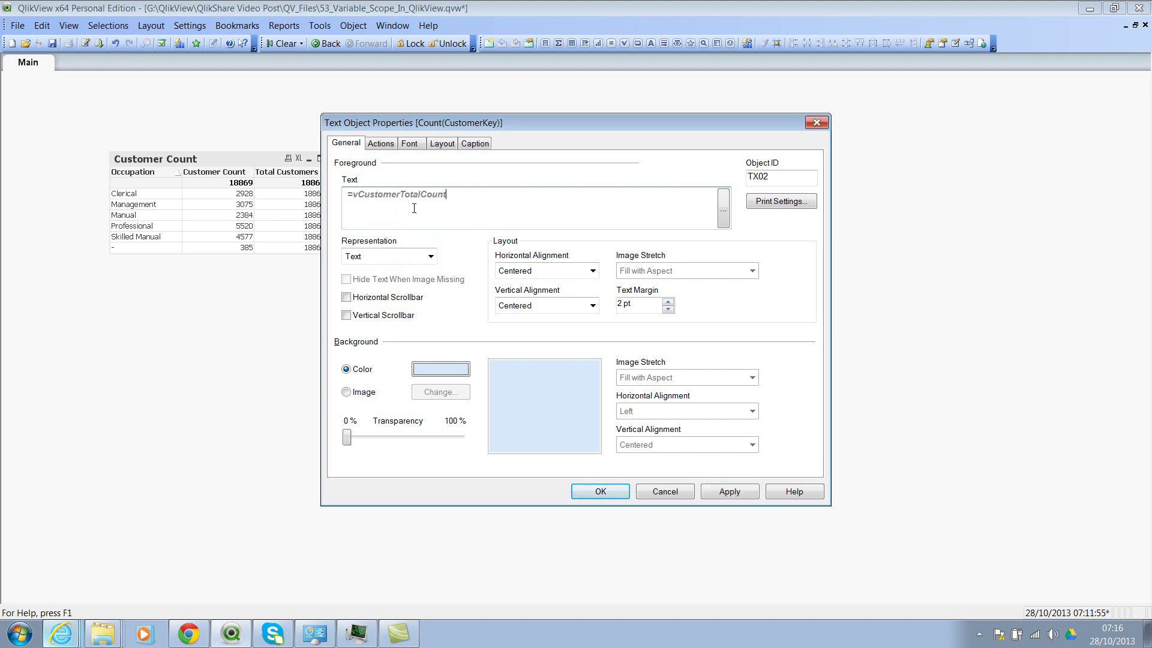
pyautogui.click(717, 495)
pyautogui.click(594, 492)
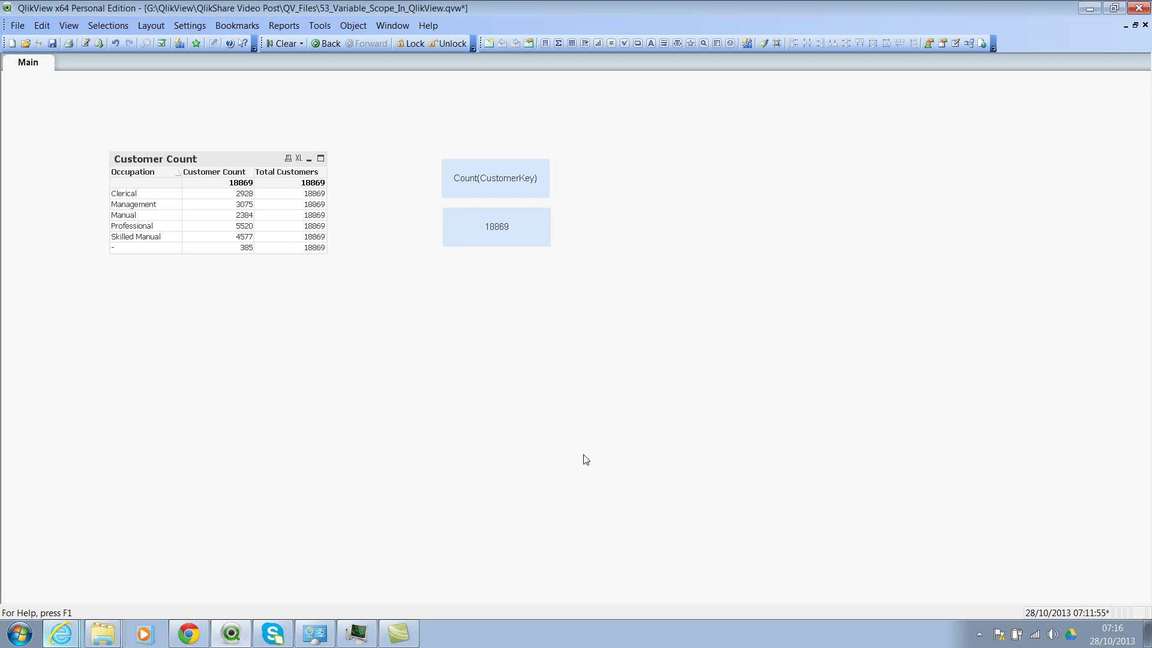